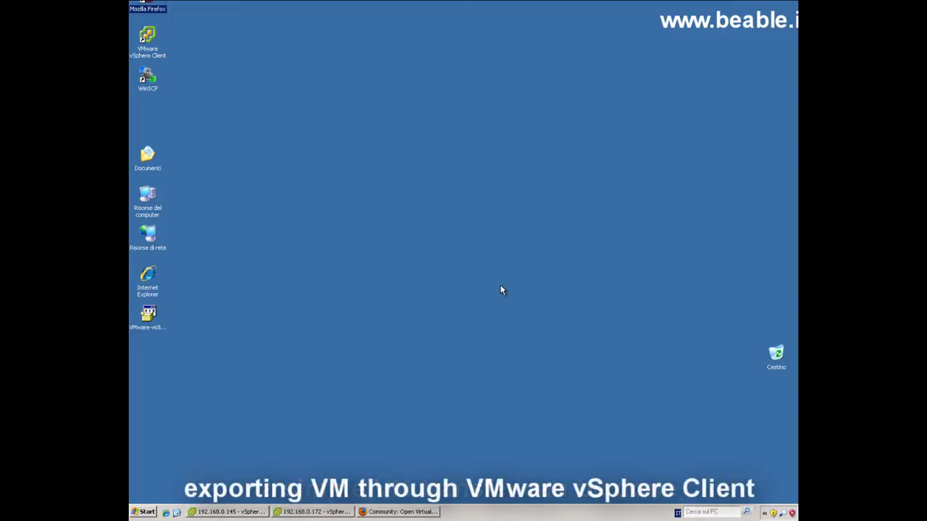
Step: Switch to the vSphere Client session for 192.168.0.145, view the export options for the Windows2008 virtual machine, and return to the desktop
{"action": "left_click", "coordinate": [211, 513]}
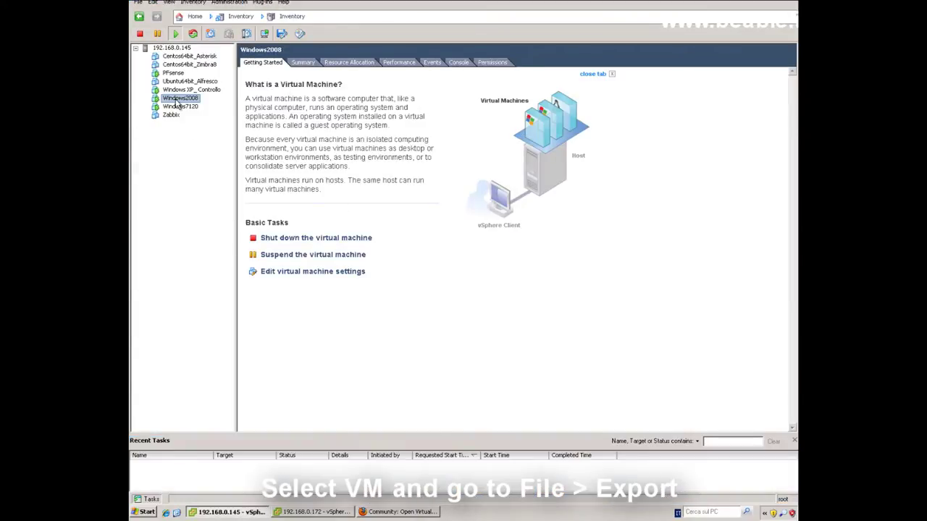
{"action": "left_click", "coordinate": [139, 3]}
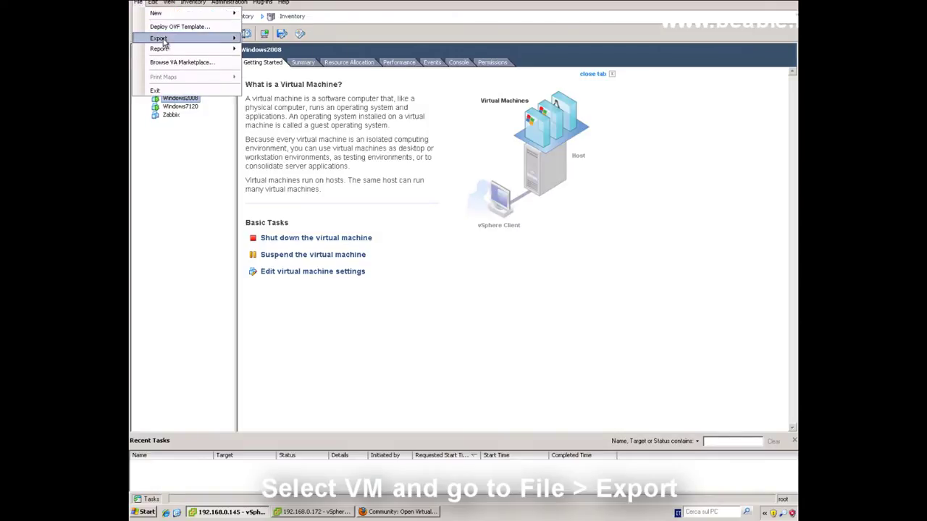
{"action": "mouse_move", "coordinate": [164, 42]}
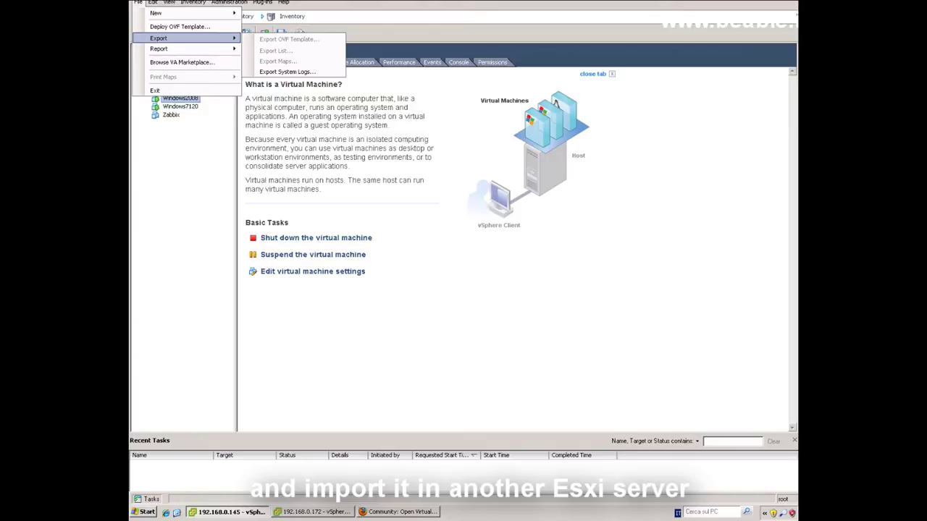
{"action": "key", "text": "Escape"}
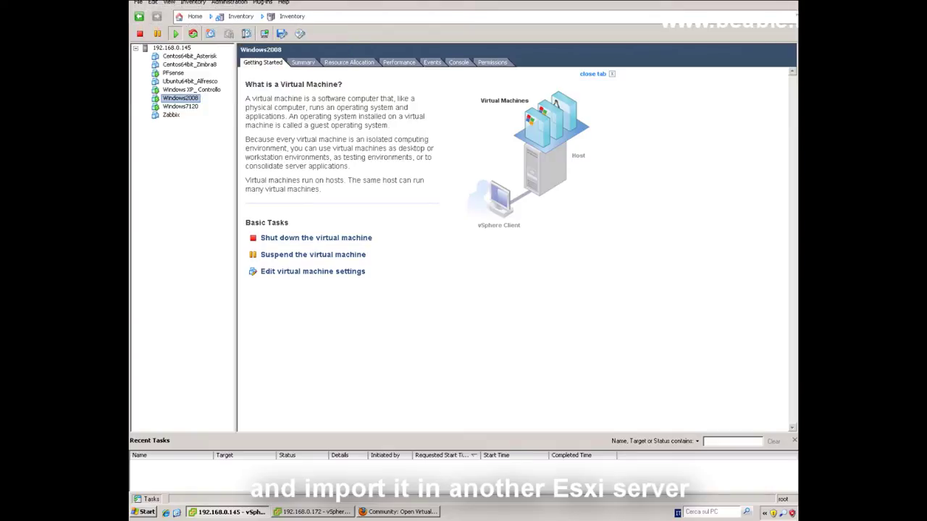
{"action": "key", "text": "super+d"}
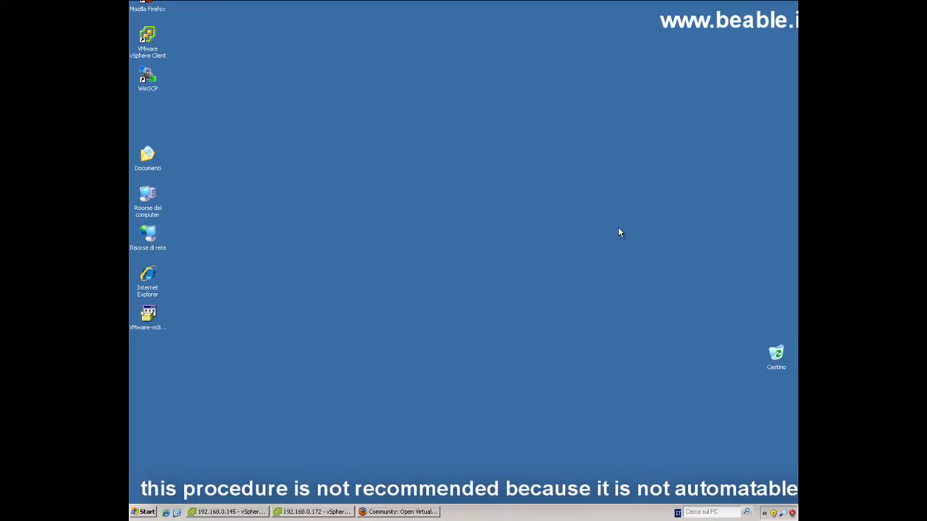
Step: Switch to Firefox, view the OVF Tool community page and the OVF Tool User's Guide, and minimize the browser
{"action": "left_click", "coordinate": [400, 512]}
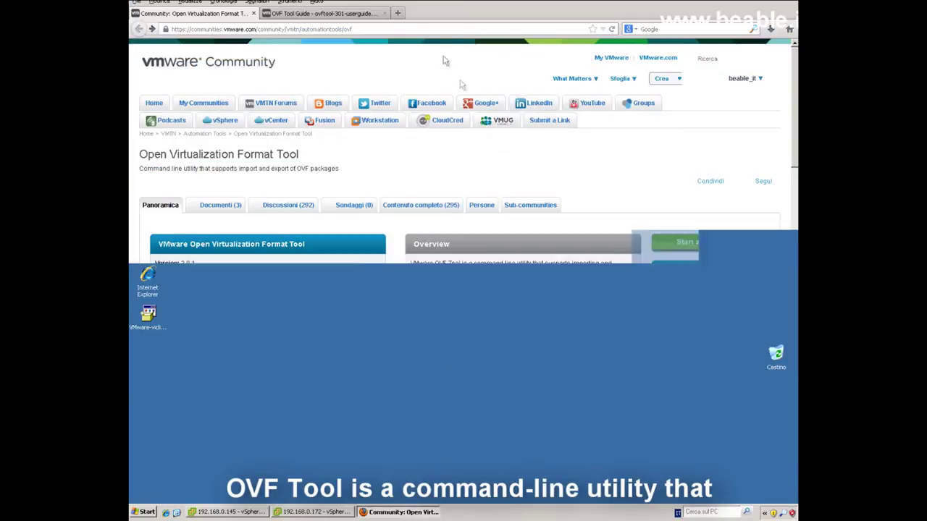
{"action": "left_click", "coordinate": [345, 16]}
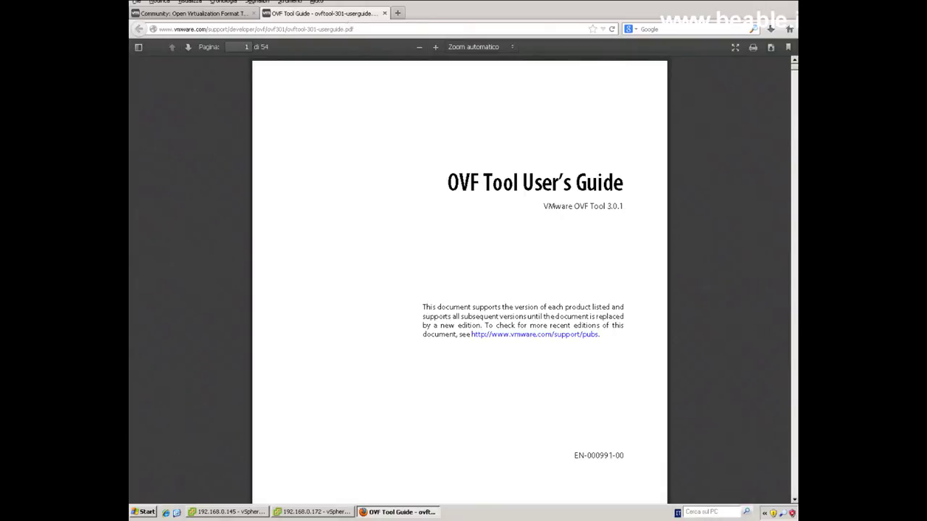
{"action": "left_click", "coordinate": [772, 3]}
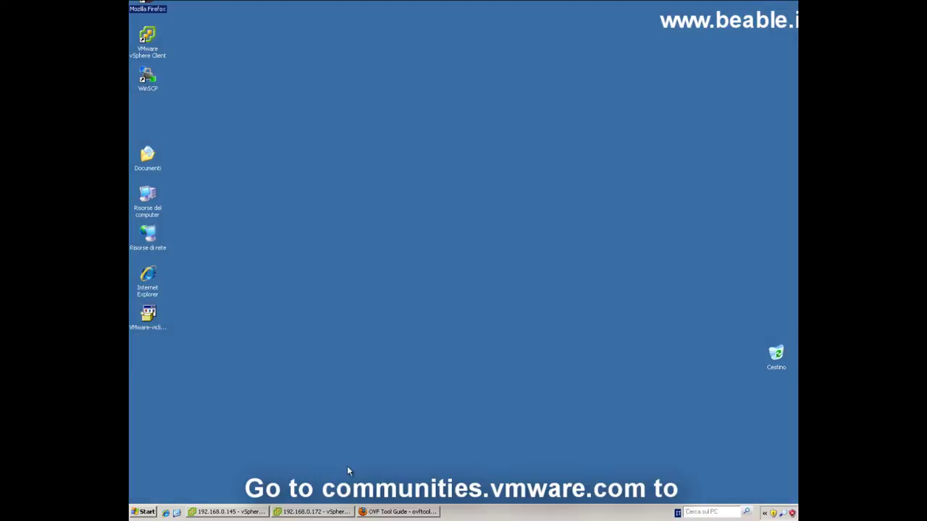
Step: Switch back to Firefox and request the Open Virtualization Format Tool 3.0.1 download from its VMware Community page
{"action": "left_click", "coordinate": [384, 514]}
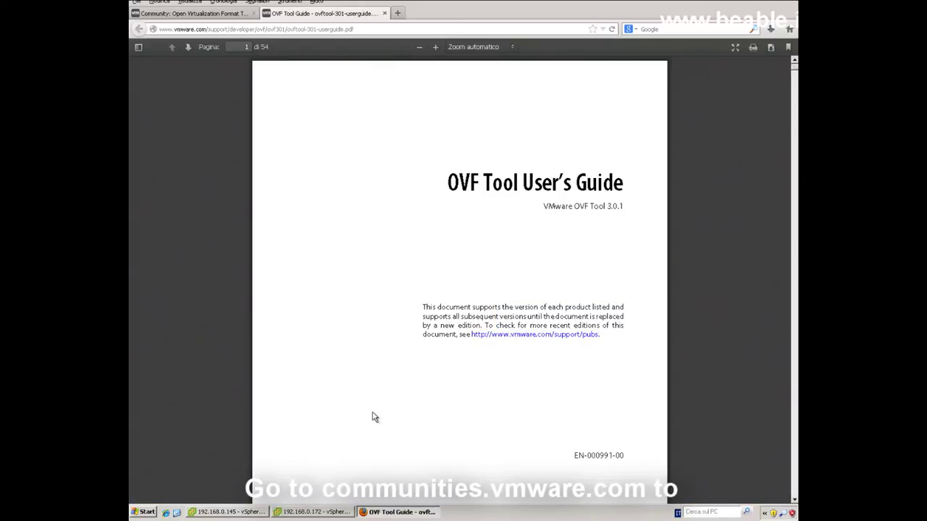
{"action": "left_click", "coordinate": [164, 14]}
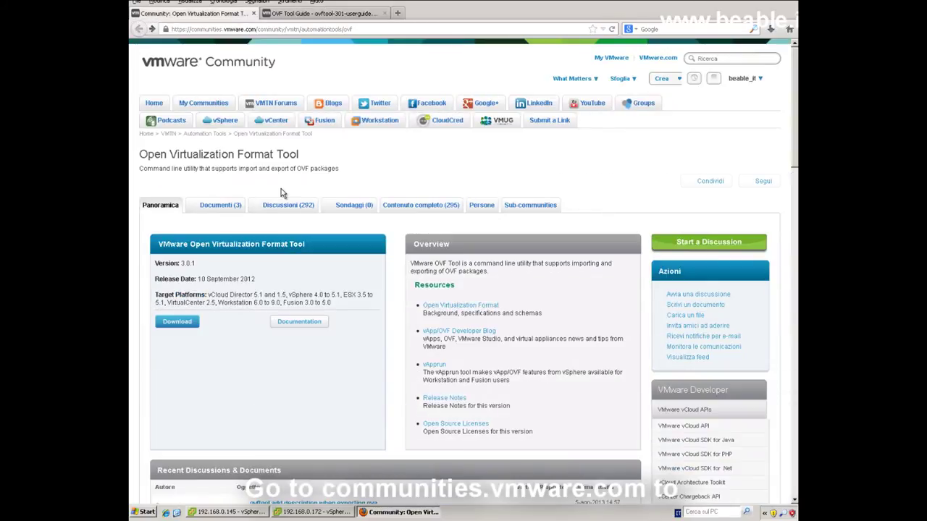
{"action": "left_click", "coordinate": [177, 322]}
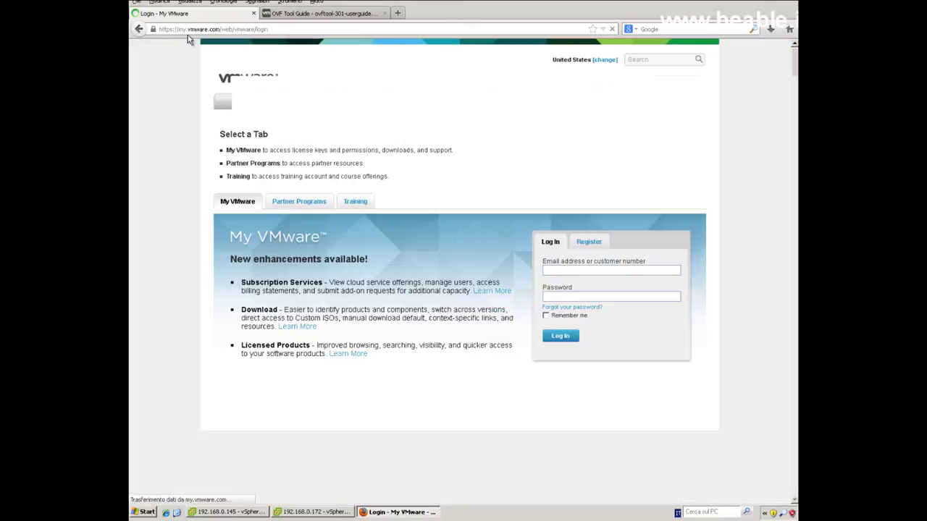
Step: Log in to My VMware with the account e-mail address and password
{"action": "left_click", "coordinate": [565, 269]}
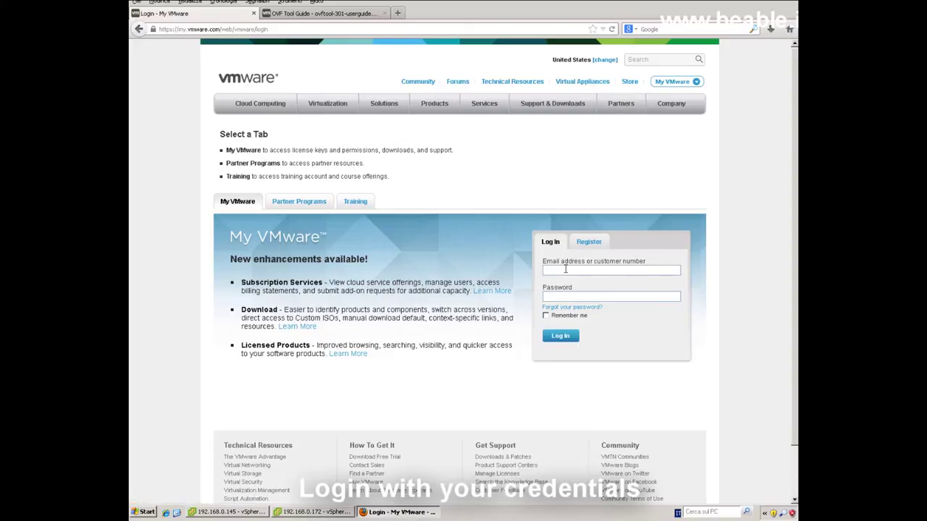
{"action": "left_click", "coordinate": [566, 269]}
{"action": "type", "text": "tech@"}
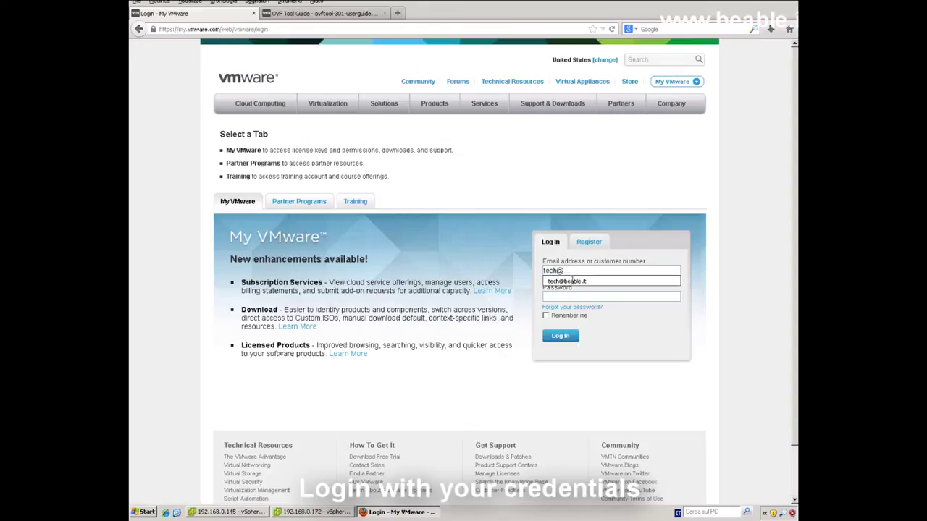
{"action": "left_click", "coordinate": [575, 282]}
{"action": "left_click", "coordinate": [577, 296]}
{"action": "type", "text": "•••••"}
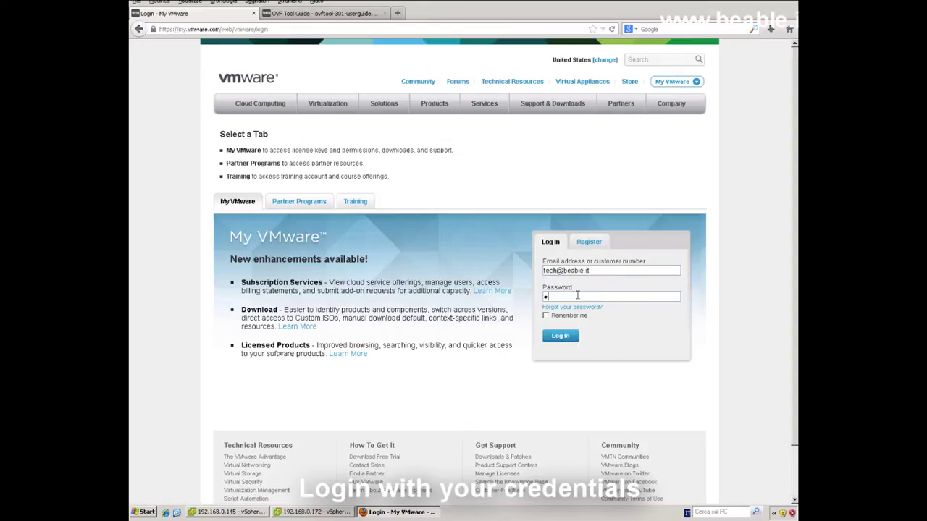
{"action": "type", "text": "•••"}
{"action": "left_click", "coordinate": [562, 336]}
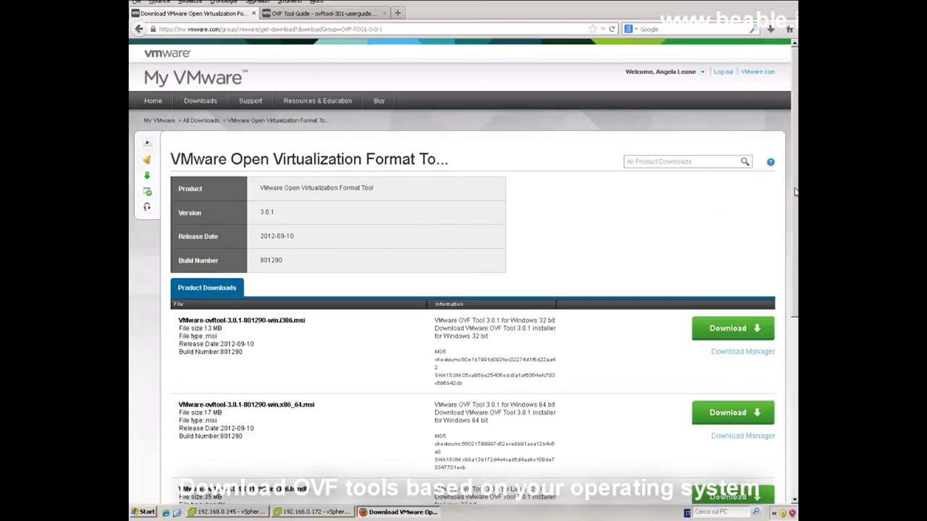
Step: Download the Windows 32-bit installer VMware-ovftool-3.0.1-801290-win.i386.msi, accepting the license agreement and saving the file
{"action": "scroll", "coordinate": [794, 192], "scroll_direction": "down", "scroll_amount": 1}
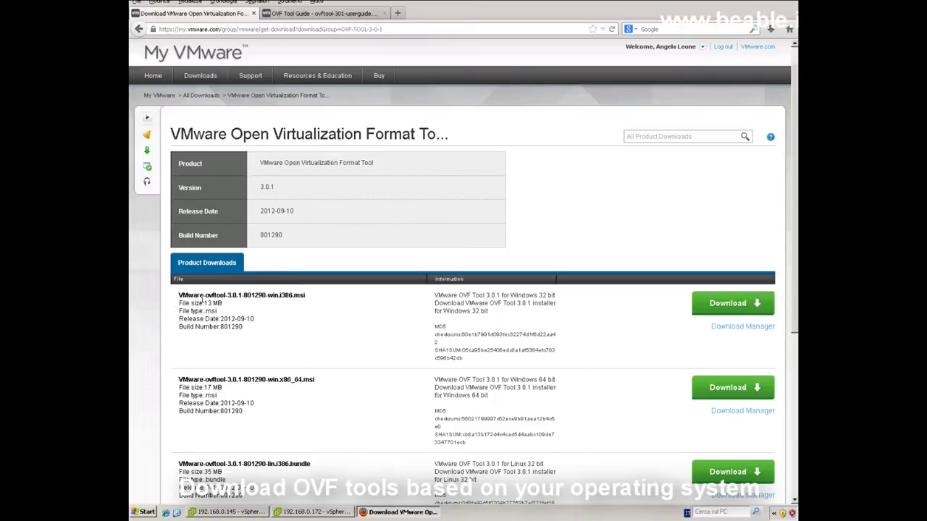
{"action": "left_click", "coordinate": [728, 304]}
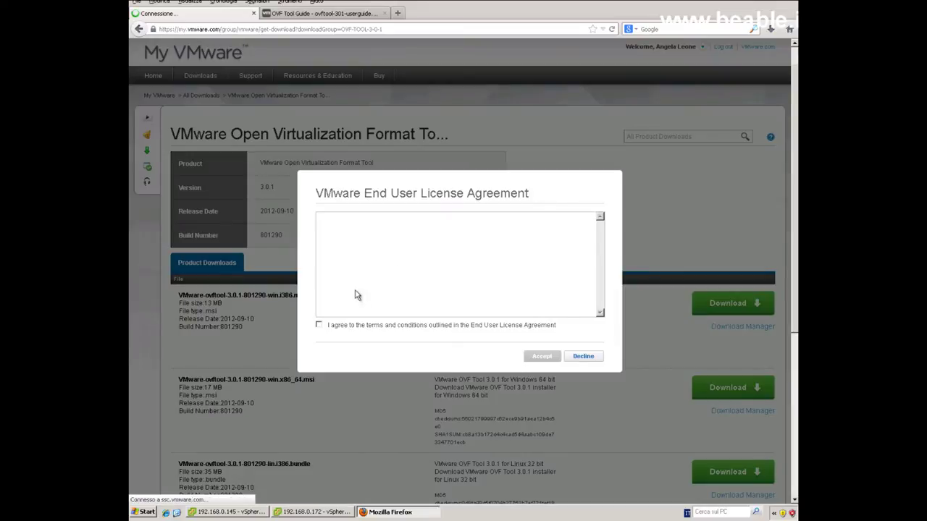
{"action": "left_click", "coordinate": [319, 326]}
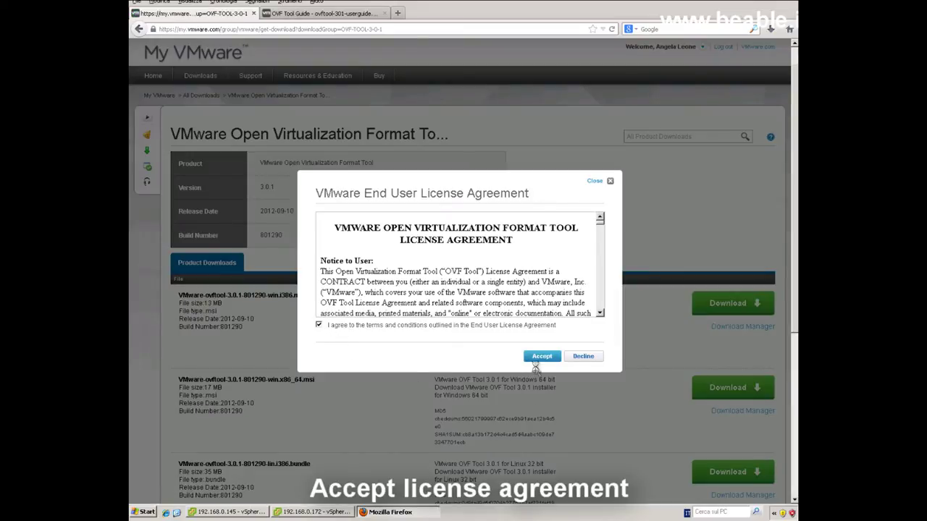
{"action": "left_click", "coordinate": [540, 358]}
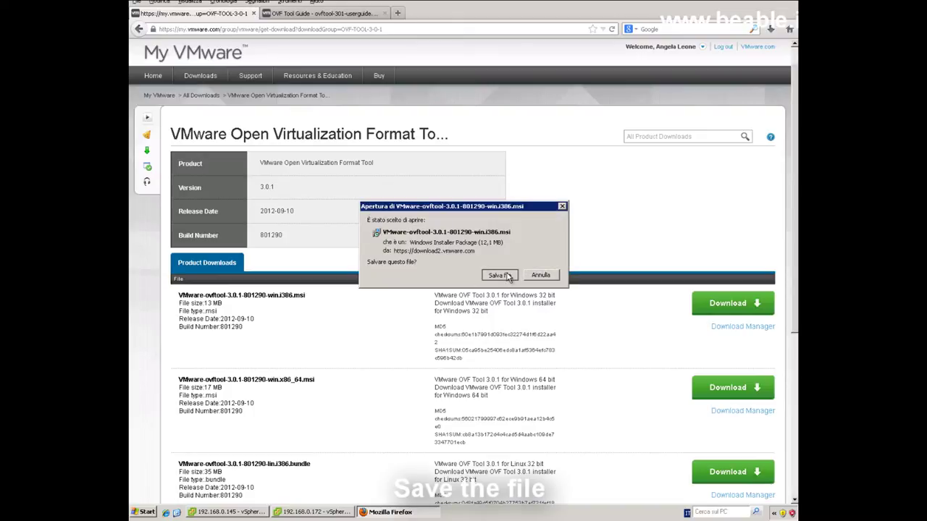
{"action": "left_click", "coordinate": [498, 275]}
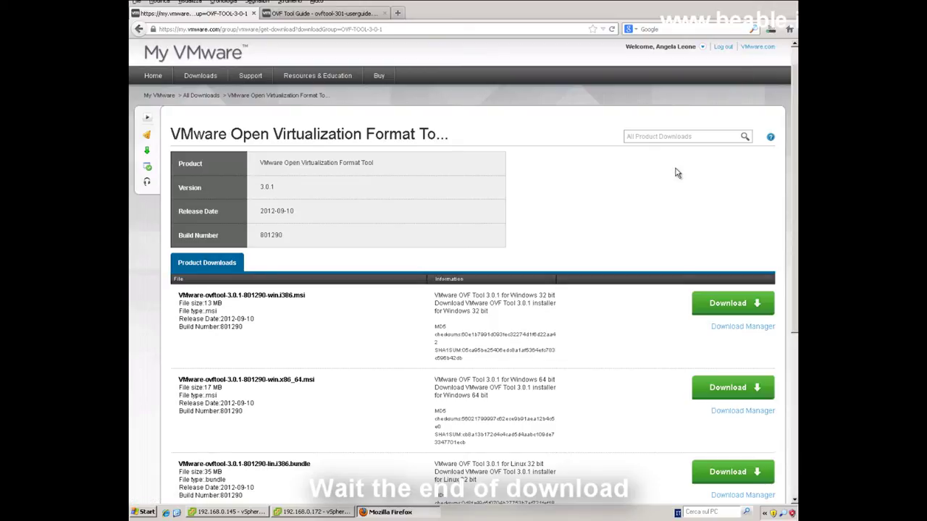
Step: Show the full list of browser downloads and run the VMware-ovftool-3.0.1-801290-win.i386.msi installer from it
{"action": "right_click", "coordinate": [772, 34]}
{"action": "left_click", "coordinate": [772, 34]}
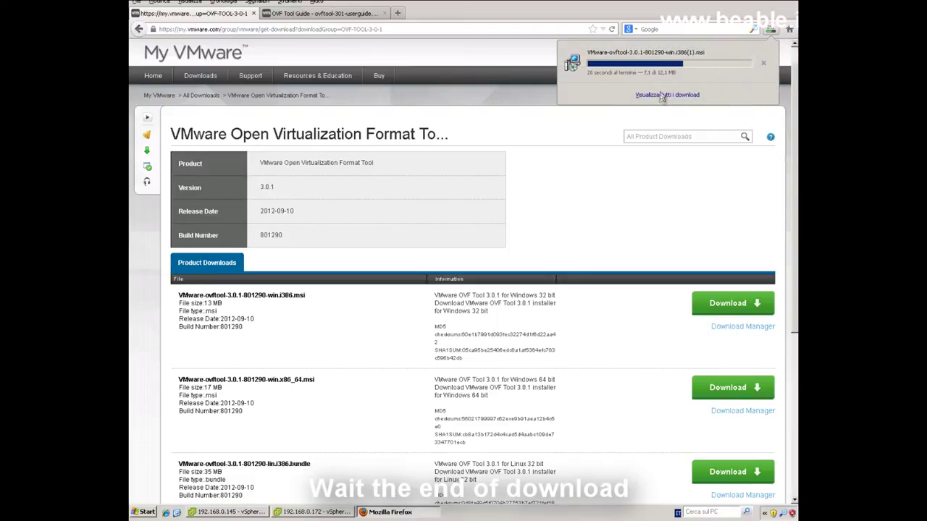
{"action": "left_click", "coordinate": [660, 96]}
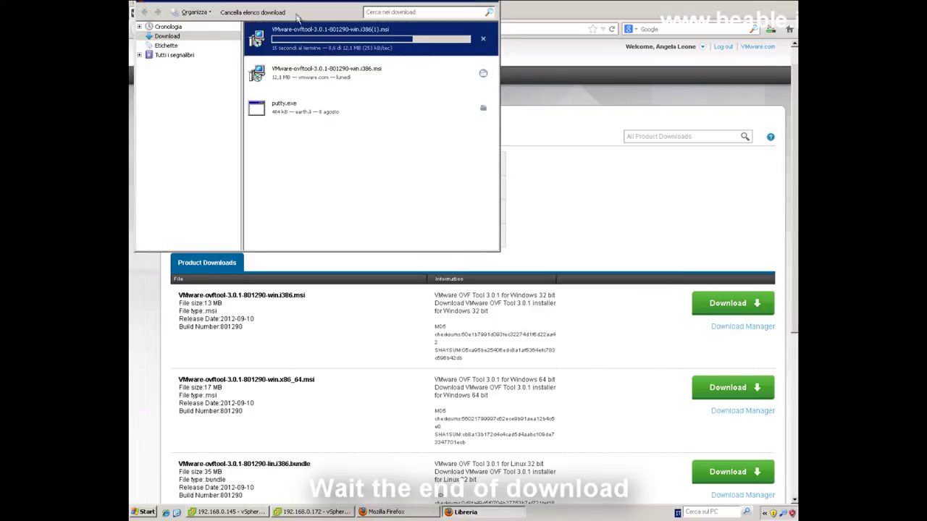
{"action": "left_click_drag", "start_coordinate": [283, 3], "coordinate": [280, 114]}
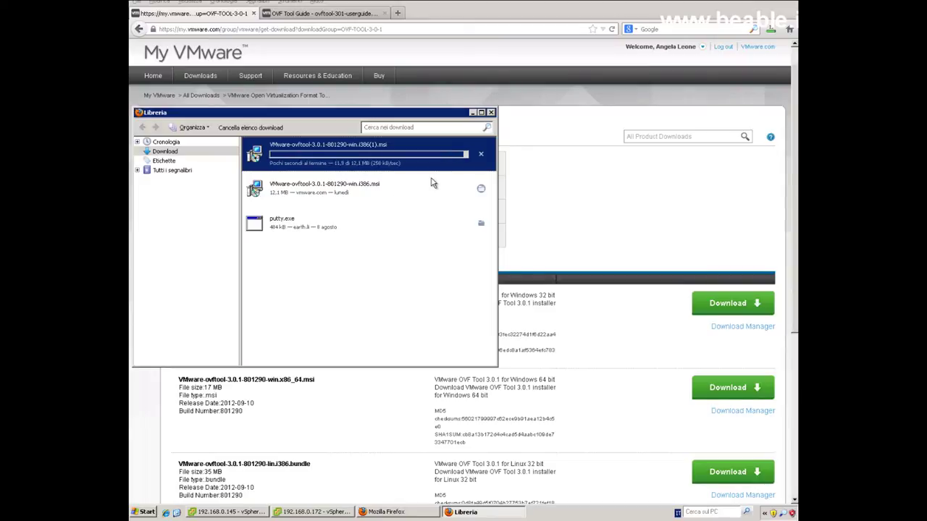
{"action": "double_click", "coordinate": [314, 186]}
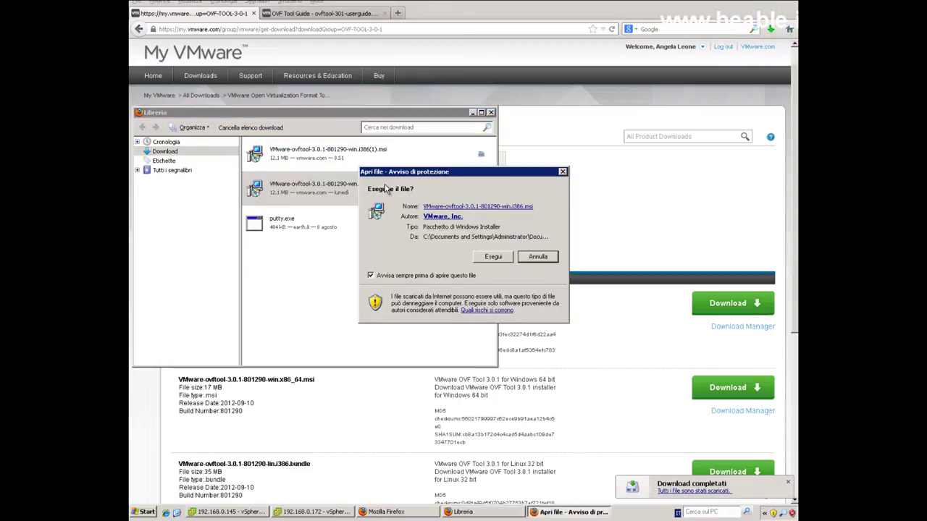
{"action": "left_click", "coordinate": [496, 256]}
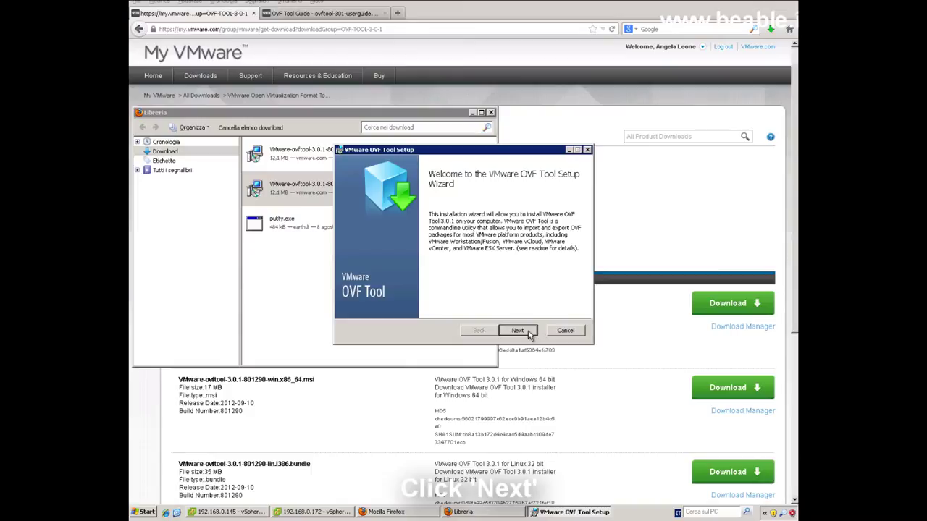
Step: Accept the license terms in the setup wizard and install VMware OVF Tool with the default feature and location
{"action": "left_click", "coordinate": [528, 333]}
{"action": "left_click", "coordinate": [351, 306]}
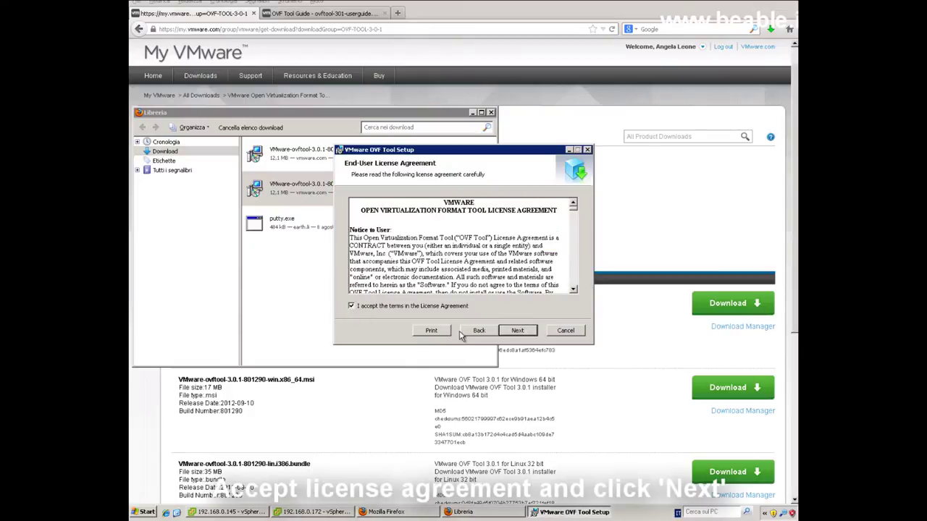
{"action": "left_click", "coordinate": [518, 334]}
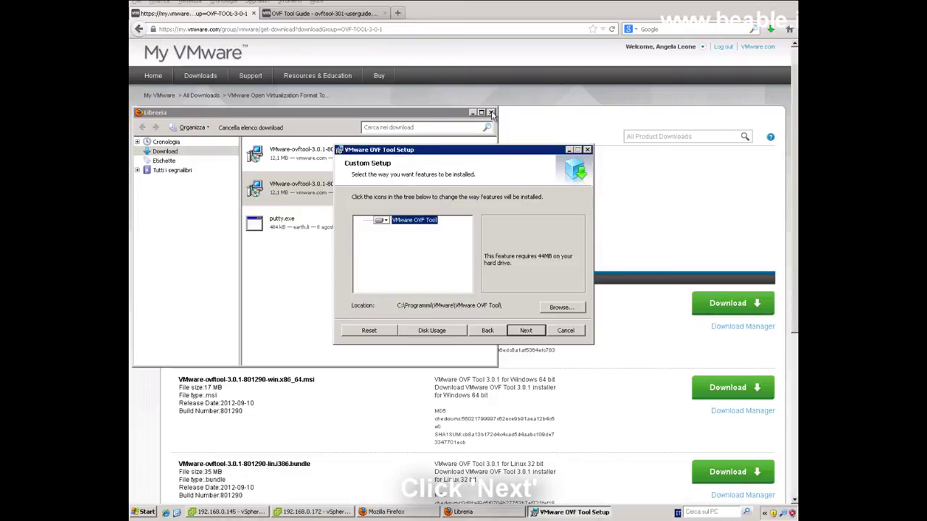
{"action": "left_click", "coordinate": [530, 333]}
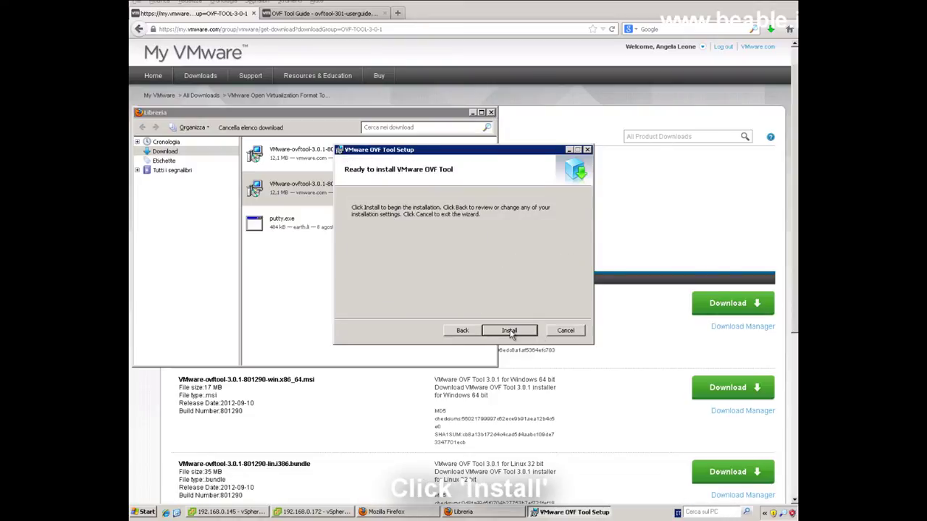
{"action": "left_click", "coordinate": [510, 331]}
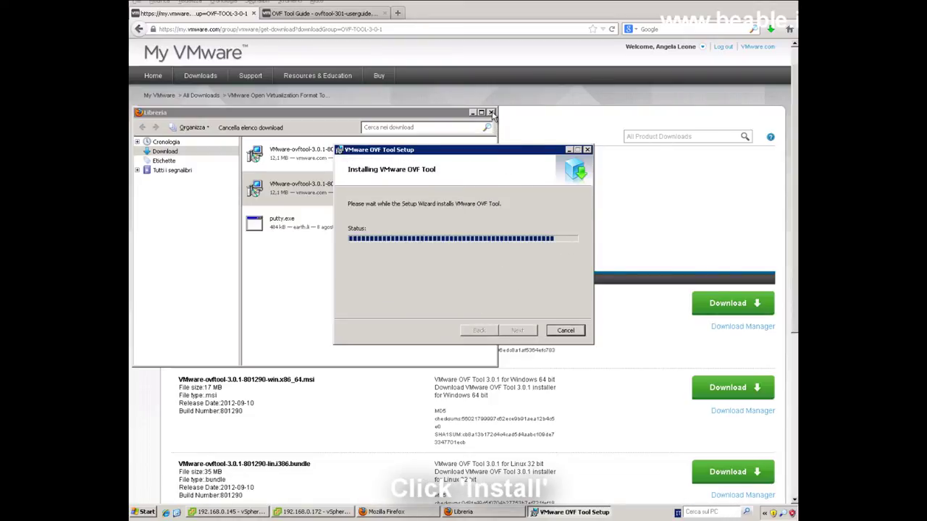
Step: Close the download list and the browser with both its tabs, and finish the VMware OVF Tool setup wizard
{"action": "left_click", "coordinate": [491, 115]}
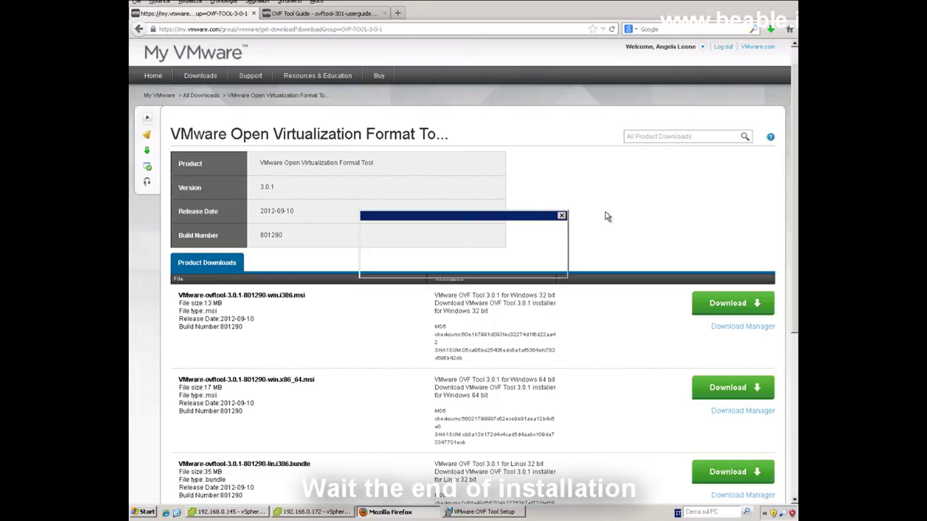
{"action": "left_click", "coordinate": [491, 516]}
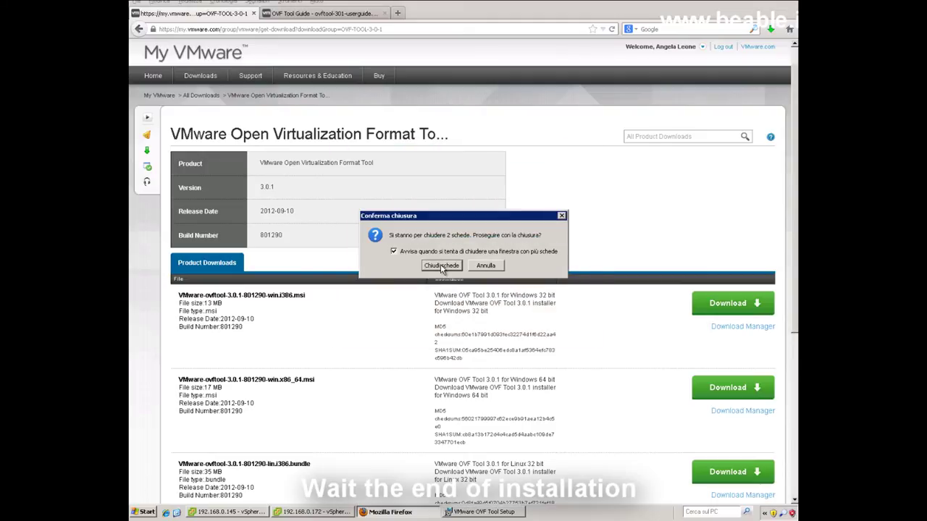
{"action": "left_click", "coordinate": [440, 265]}
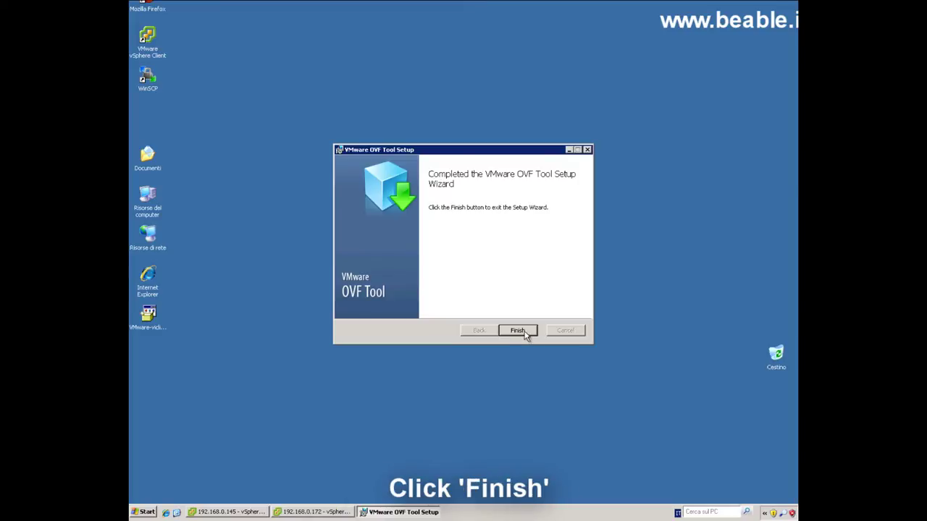
{"action": "left_click", "coordinate": [517, 330]}
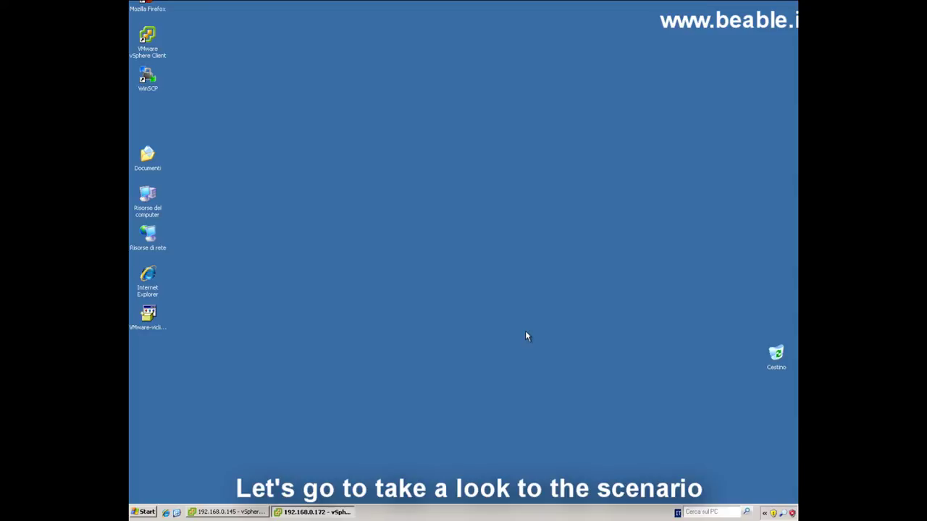
Step: Switch to the vSphere Client for 192.168.0.145 and check the old ESXi server's version in the product information
{"action": "left_click", "coordinate": [260, 514]}
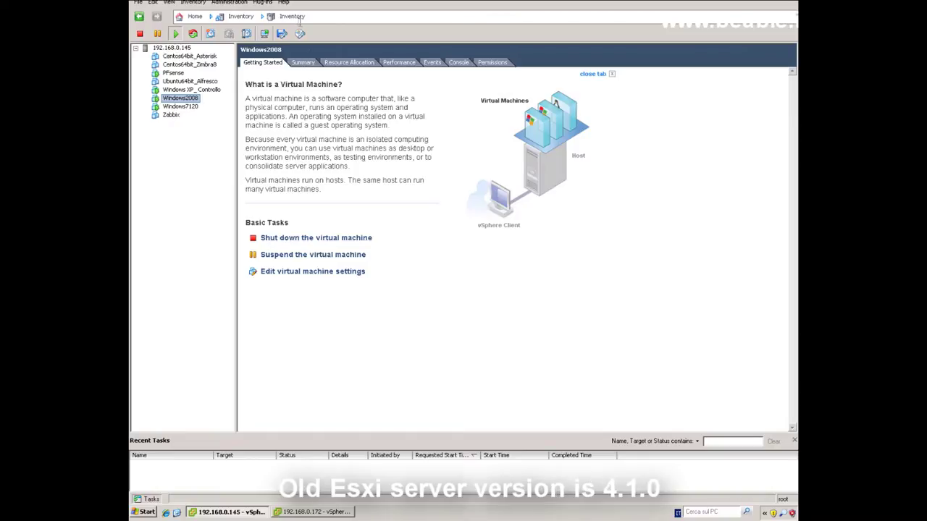
{"action": "left_click", "coordinate": [283, 3]}
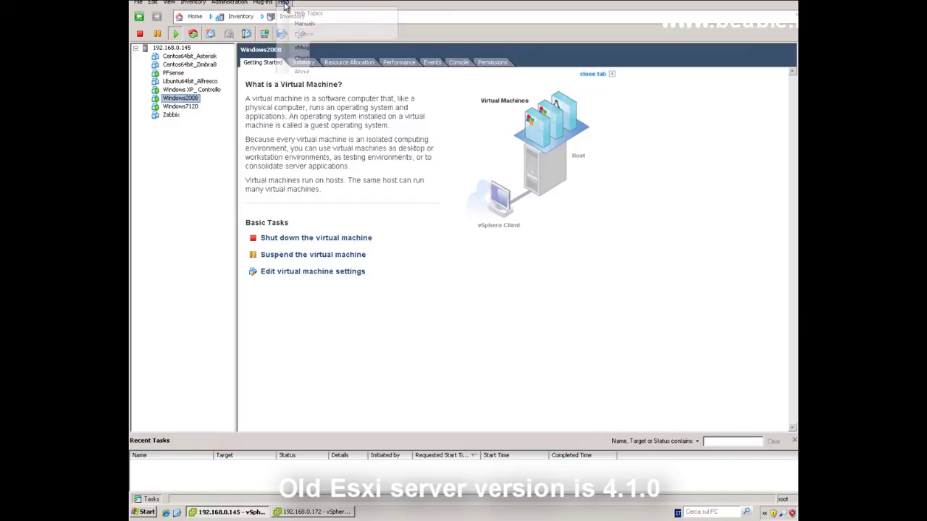
{"action": "left_click", "coordinate": [321, 74]}
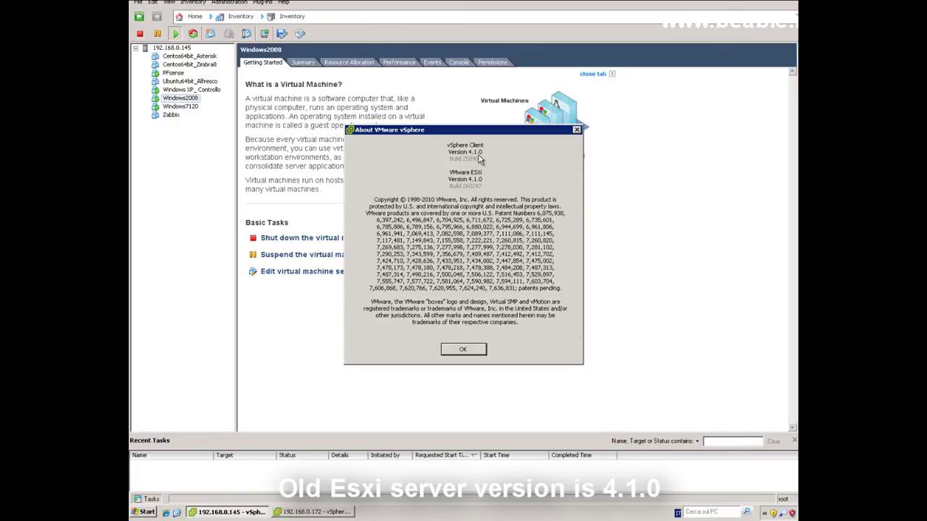
{"action": "left_click", "coordinate": [576, 130]}
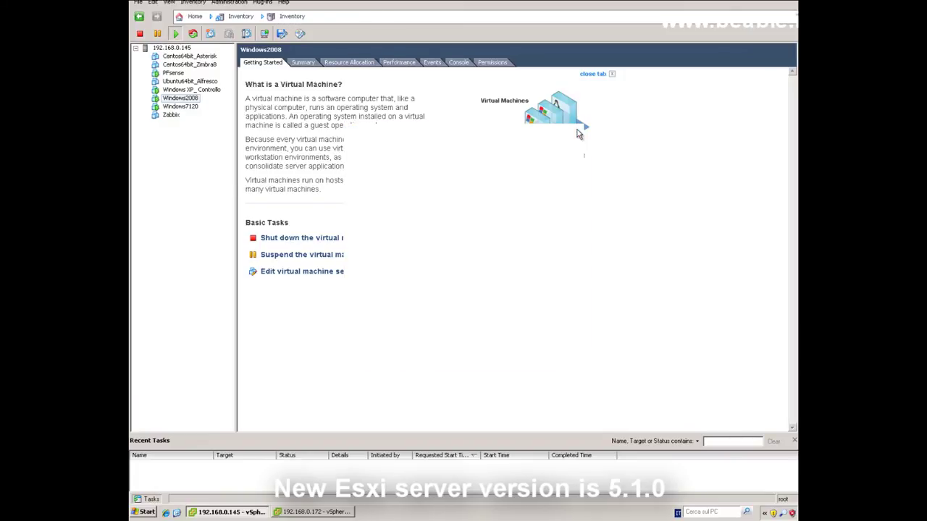
Step: Switch to the vSphere Client for 192.168.0.172, view the host summary and check the new ESXi server's version in the product information
{"action": "left_click", "coordinate": [313, 512]}
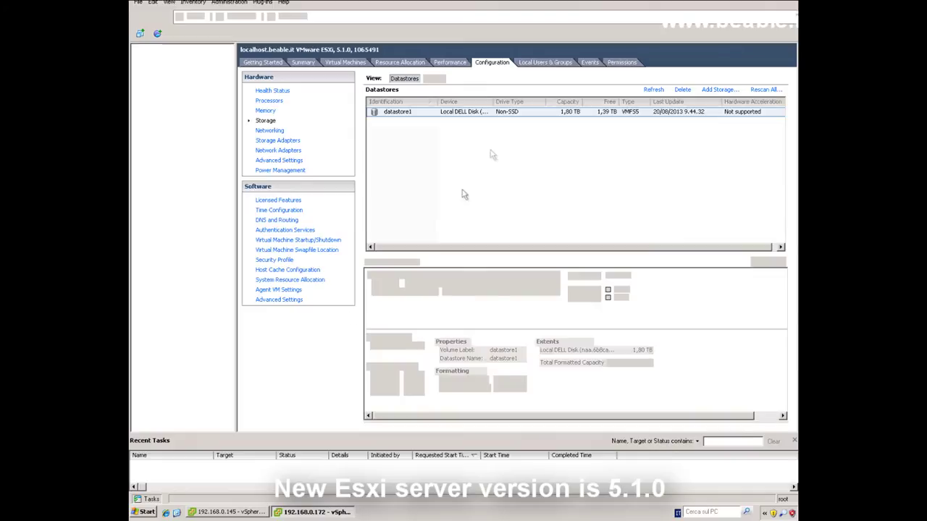
{"action": "left_click", "coordinate": [263, 63]}
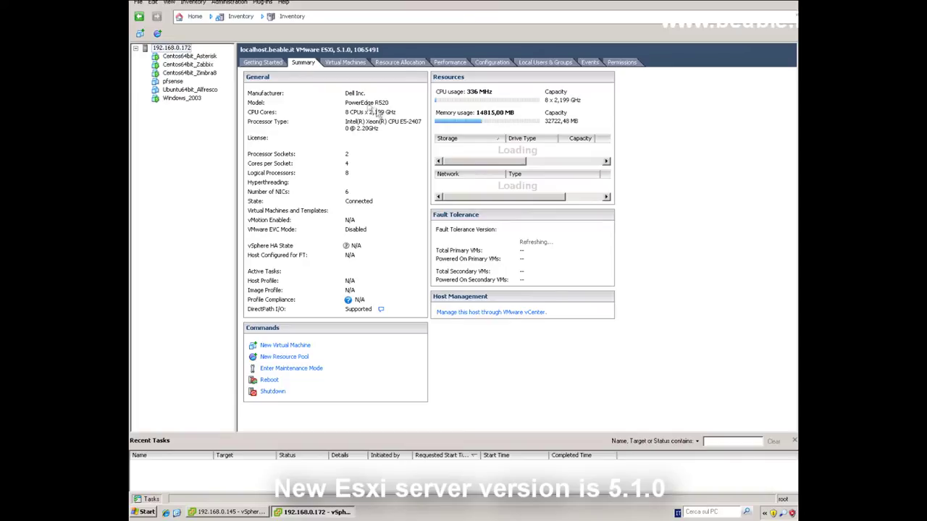
{"action": "left_click", "coordinate": [283, 3]}
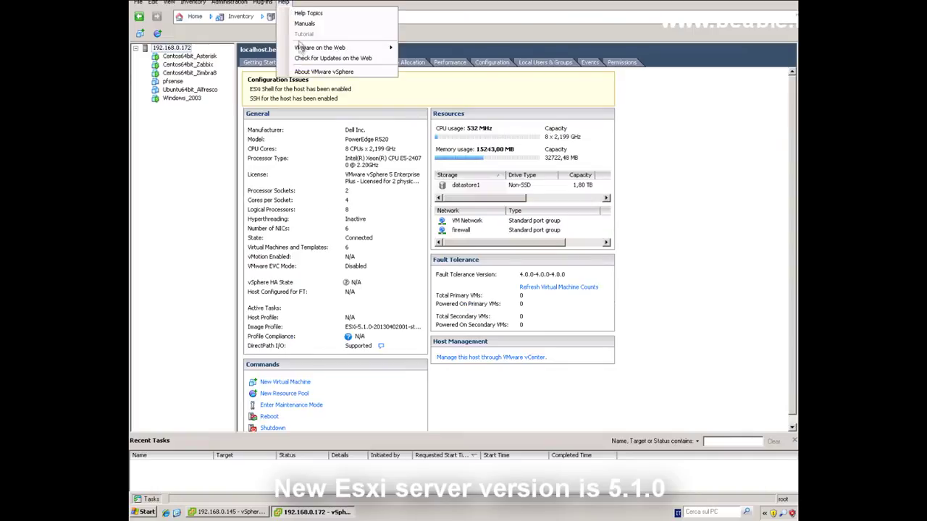
{"action": "left_click", "coordinate": [324, 72]}
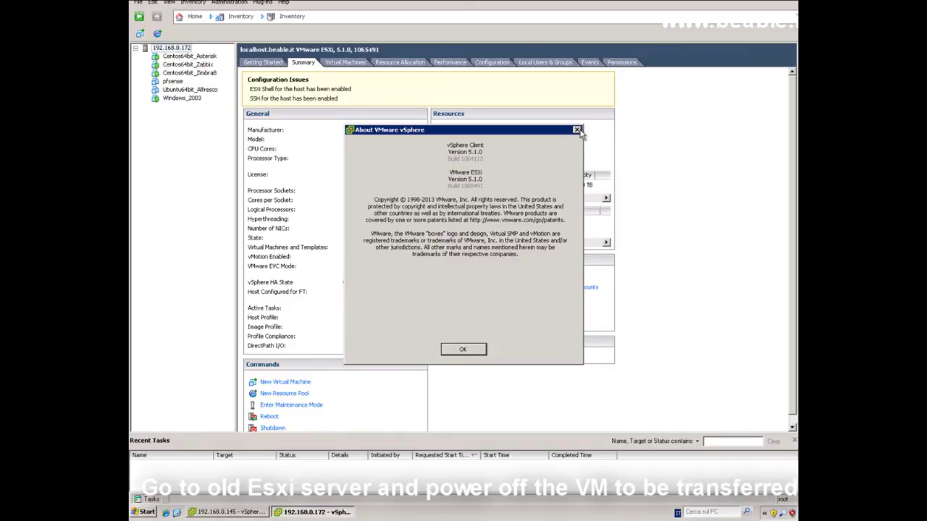
{"action": "left_click", "coordinate": [577, 130]}
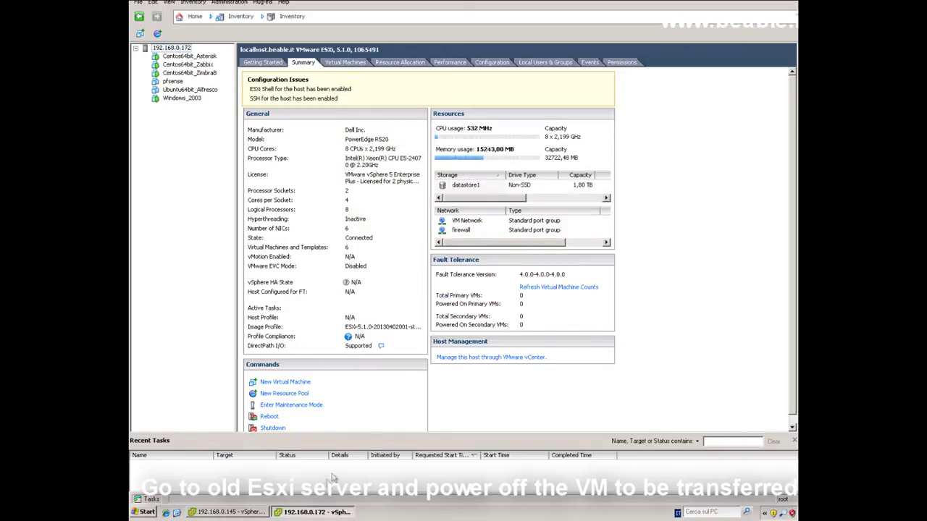
Step: On the 192.168.0.145 server, examine Hard disk 1 and Hard disk 2 in the Windows2008 virtual machine's settings
{"action": "left_click", "coordinate": [230, 512]}
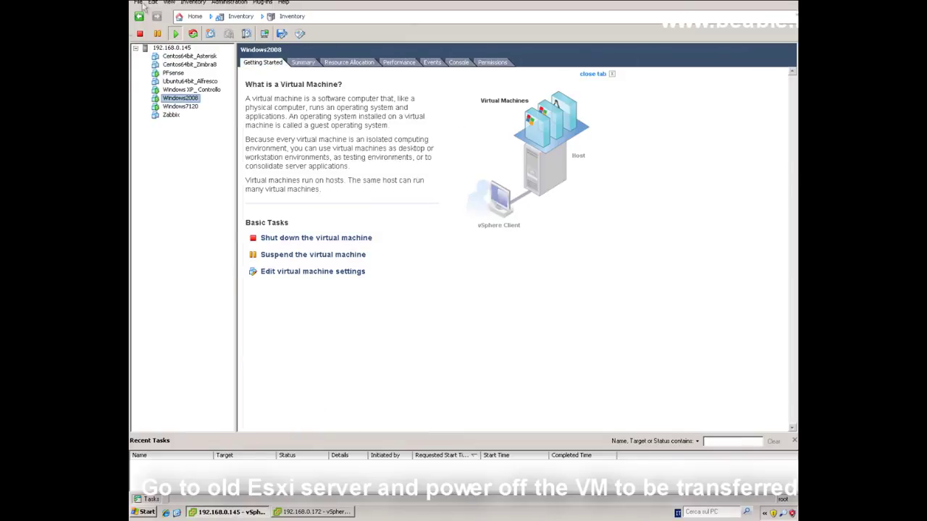
{"action": "right_click", "coordinate": [184, 101]}
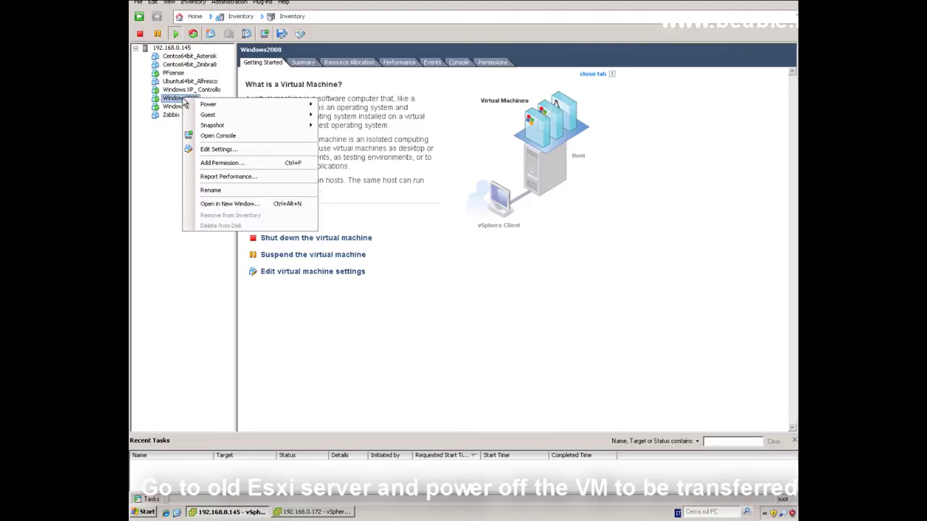
{"action": "left_click", "coordinate": [221, 148]}
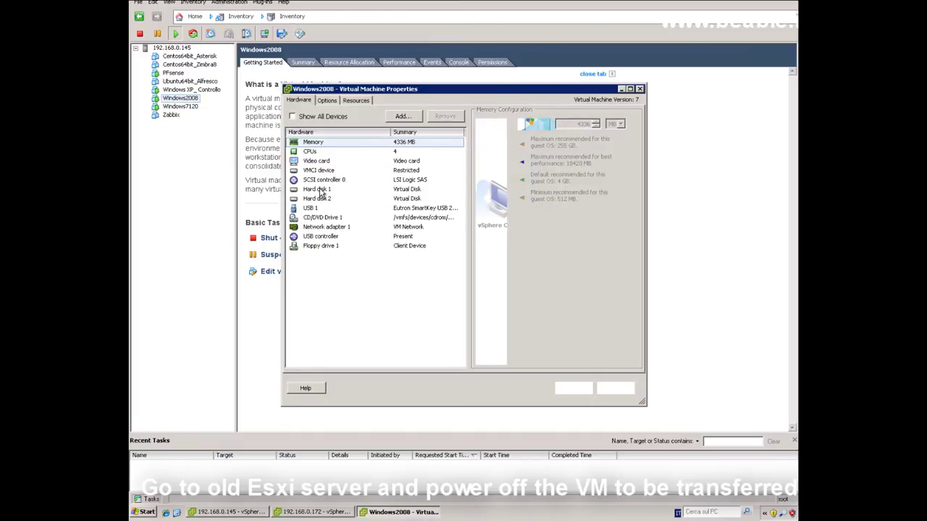
{"action": "left_click", "coordinate": [321, 189]}
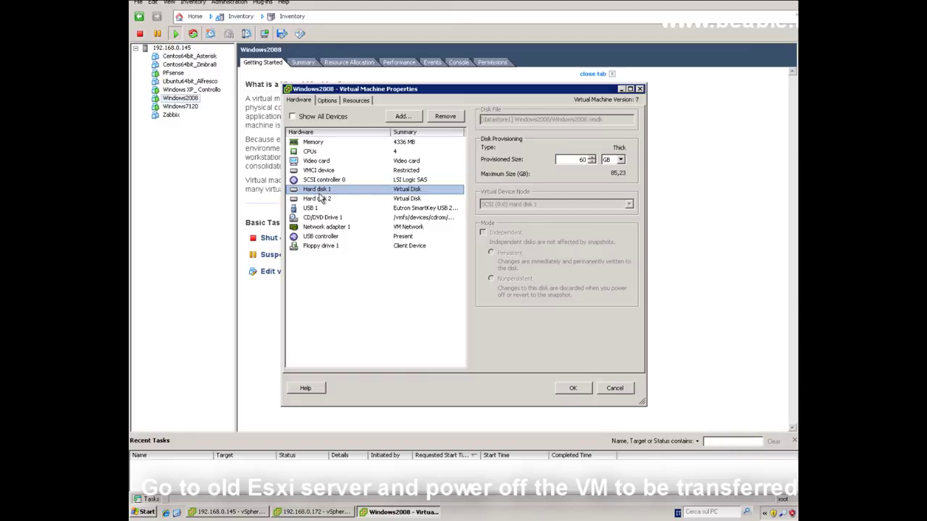
{"action": "left_click", "coordinate": [320, 200]}
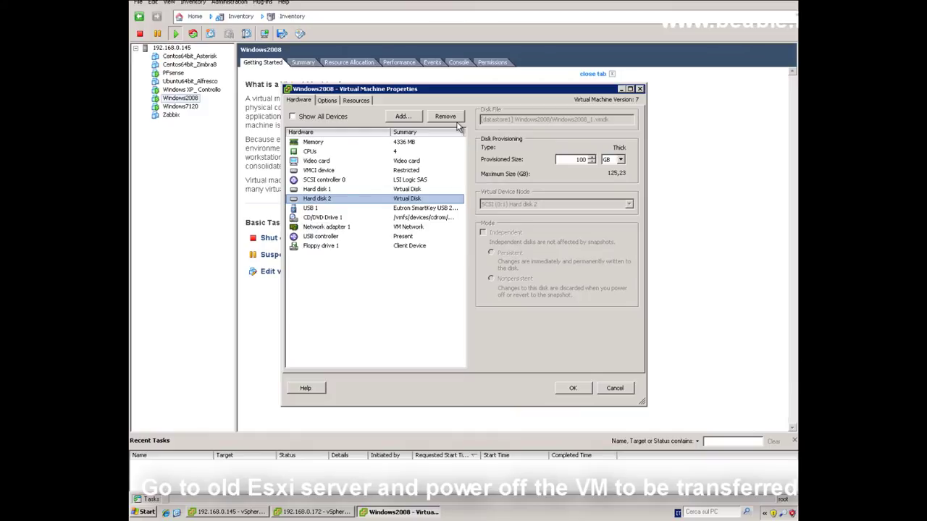
{"action": "left_click", "coordinate": [639, 88]}
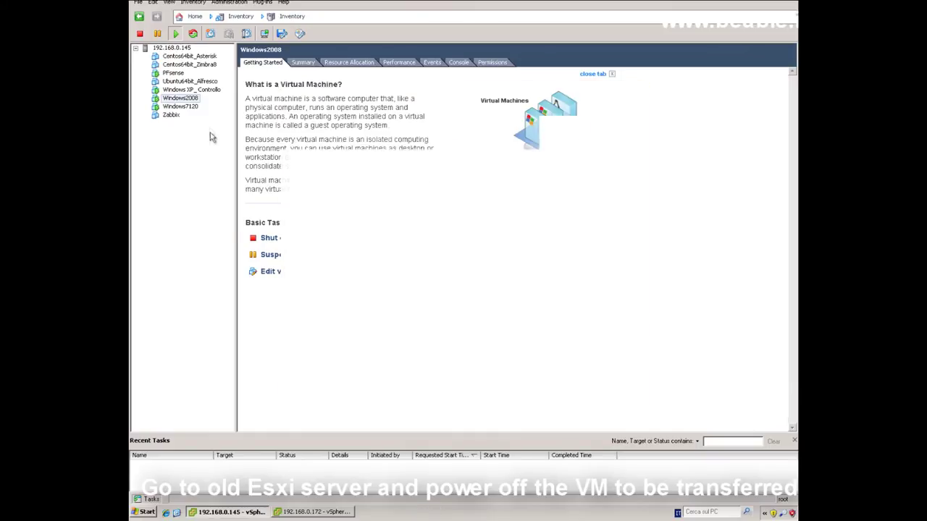
Step: Open the Windows2008 virtual machine's console and shut down its guest operating system, confirming the shutdown
{"action": "right_click", "coordinate": [192, 100]}
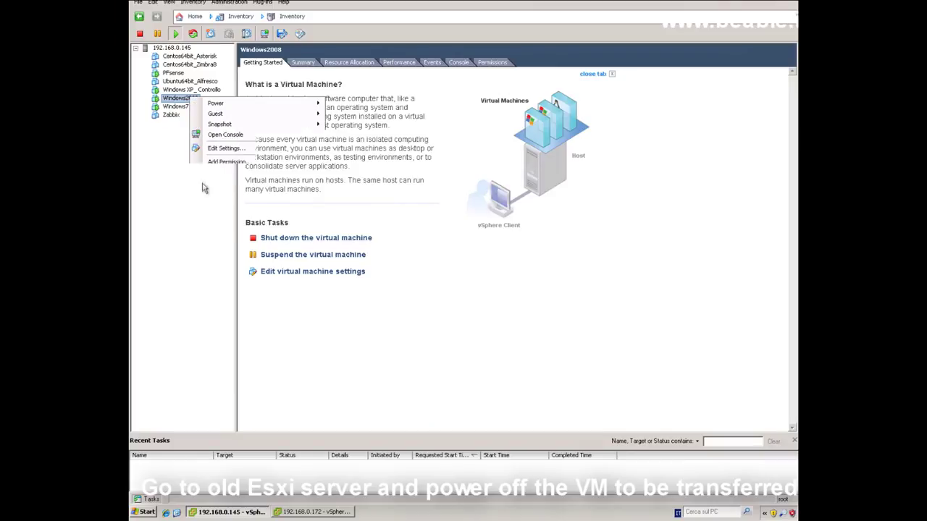
{"action": "left_click", "coordinate": [226, 136]}
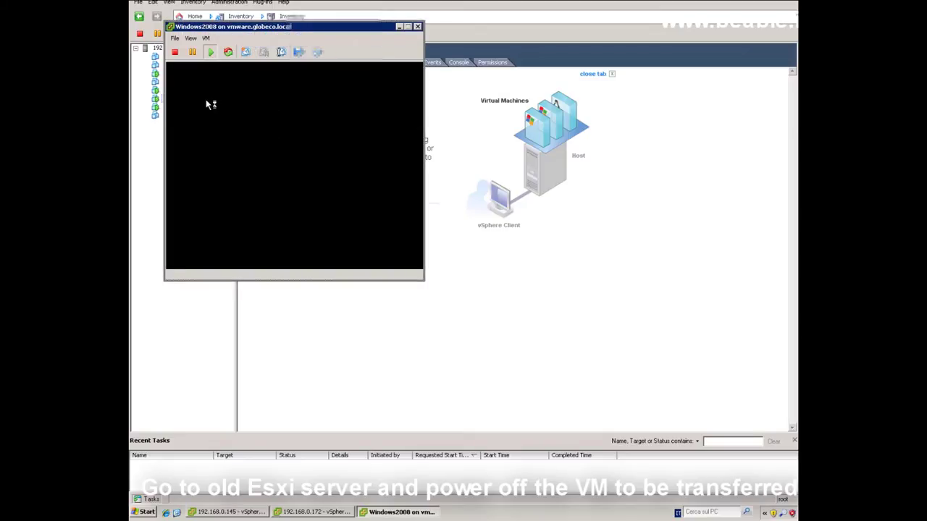
{"action": "left_click_drag", "start_coordinate": [218, 26], "coordinate": [329, 45]}
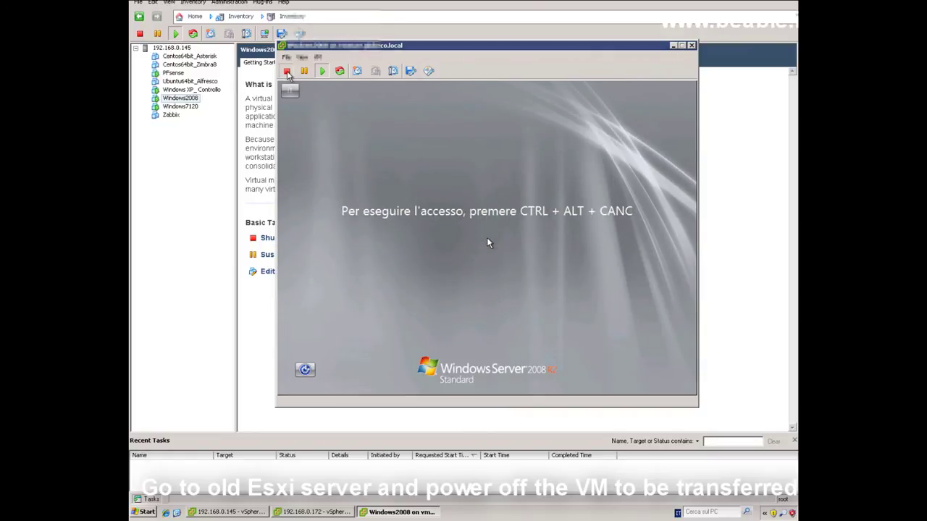
{"action": "left_click", "coordinate": [289, 71]}
{"action": "left_click", "coordinate": [444, 275]}
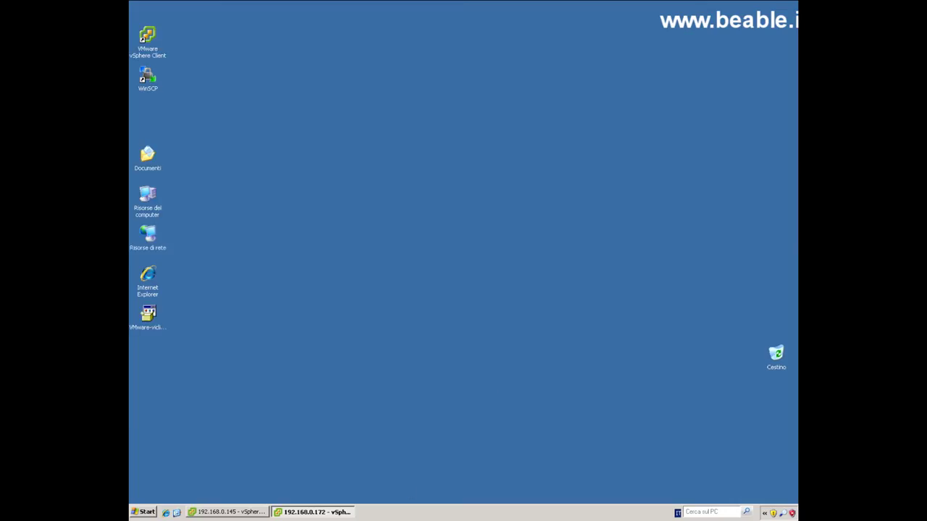
Step: Show the desktop and open a Windows command prompt by running cmd
{"action": "left_click", "coordinate": [177, 512]}
{"action": "left_click", "coordinate": [138, 513]}
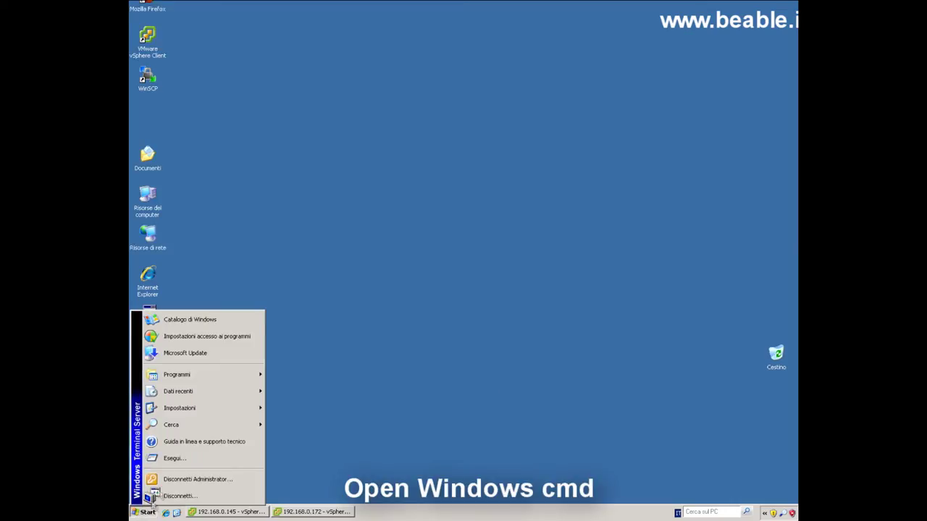
{"action": "left_click", "coordinate": [171, 457]}
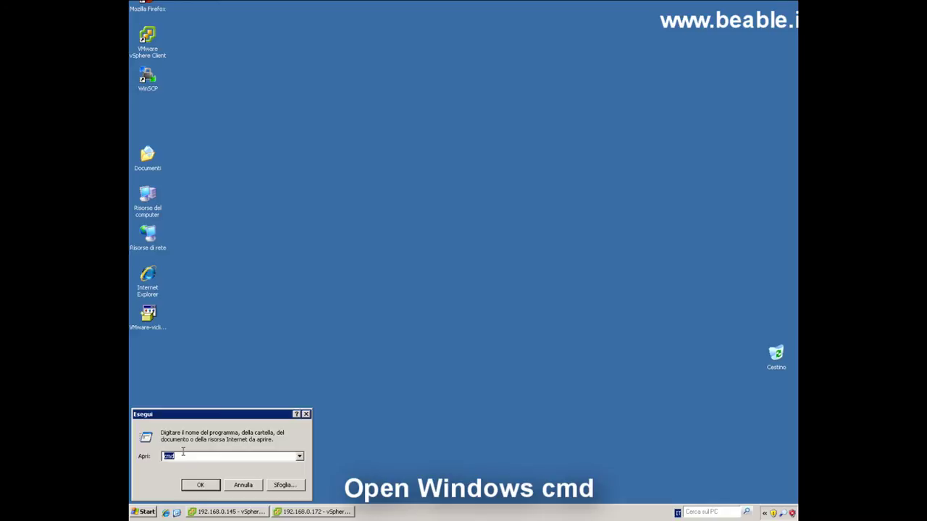
{"action": "key", "text": "Return"}
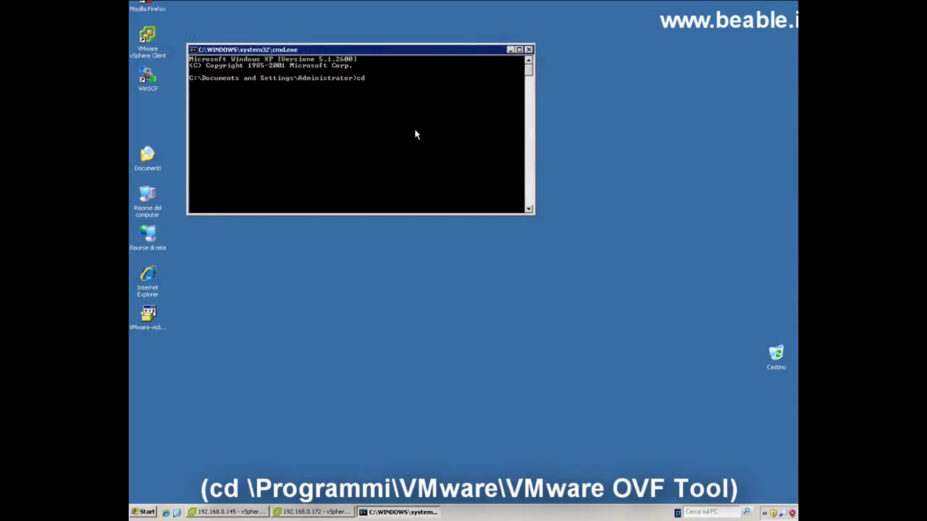
Step: In the command prompt, go to the root of drive C and change directory to Programmi, followed by VMware
{"action": "type", "text": "\\"}
{"action": "key", "text": "Return"}
{"action": "type", "text": "d Programmi"}
{"action": "key", "text": "Return"}
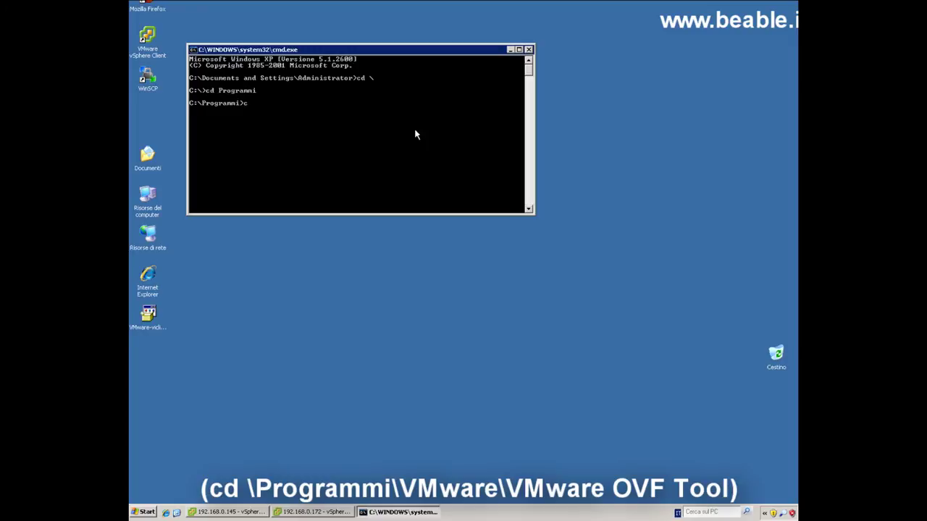
{"action": "type", "text": "cd VMware"}
{"action": "key", "text": "Return"}
Step: List the VMware folder, change into the "VMware OVF Tool" directory and list its files
{"action": "type", "text": "dir"}
{"action": "key", "text": "Return"}
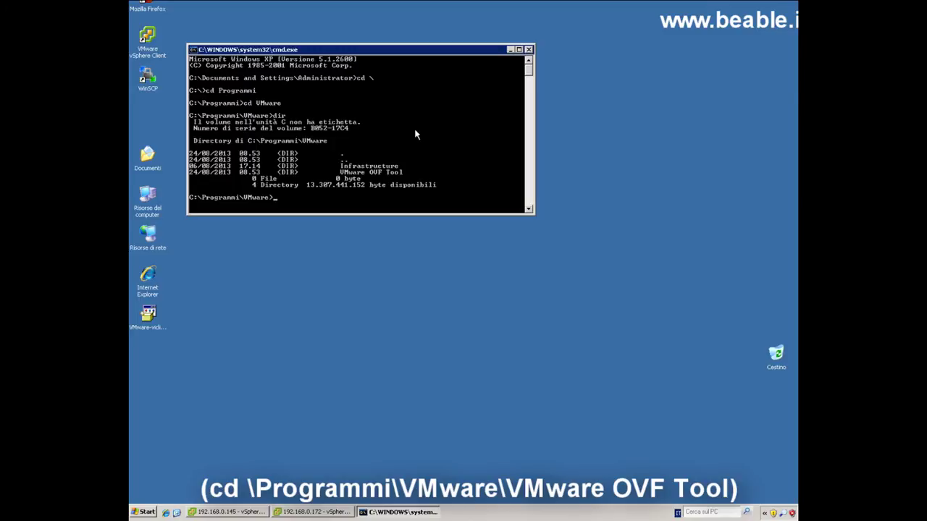
{"action": "type", "text": "cd \"V"}
{"action": "key", "text": "Tab"}
{"action": "key", "text": "Return"}
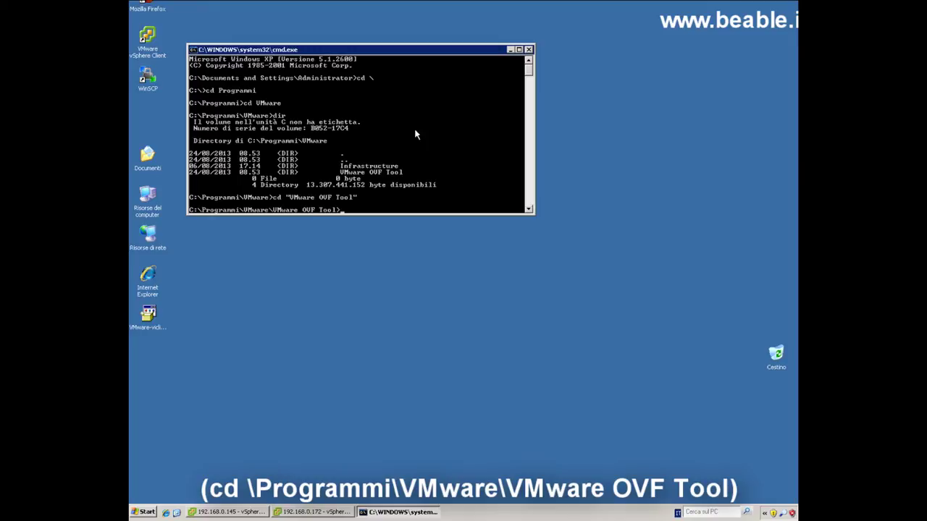
{"action": "type", "text": "dir"}
{"action": "key", "text": "Return"}
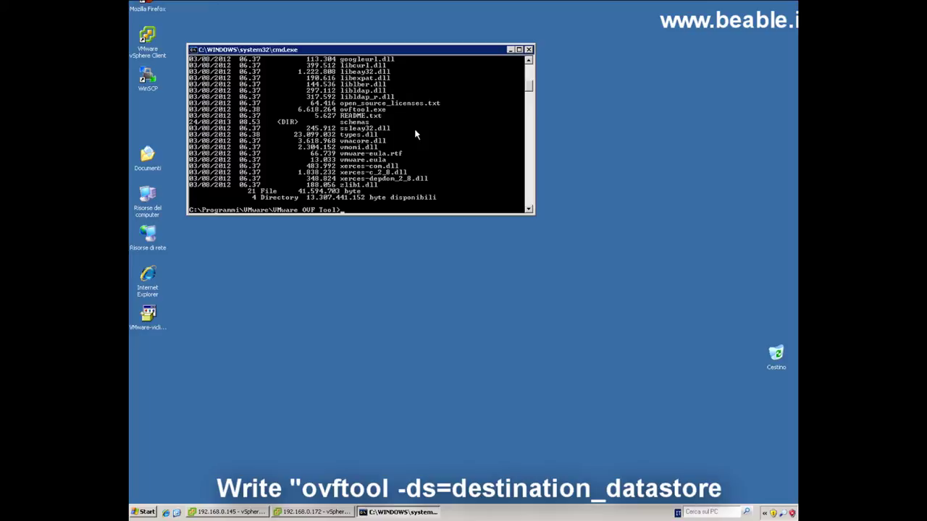
Step: Begin the command "ovftool -ds=datastore1" without running it, and check the destination datastore's name in the 192.168.0.172 storage configuration
{"action": "type", "text": "ovftool -ds=datastore1"}
{"action": "left_click", "coordinate": [316, 512]}
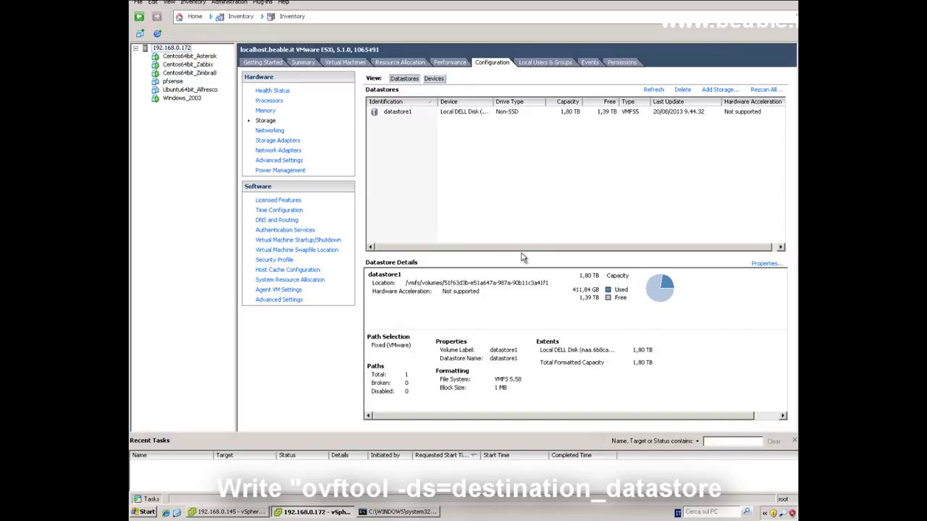
{"action": "left_click", "coordinate": [394, 116]}
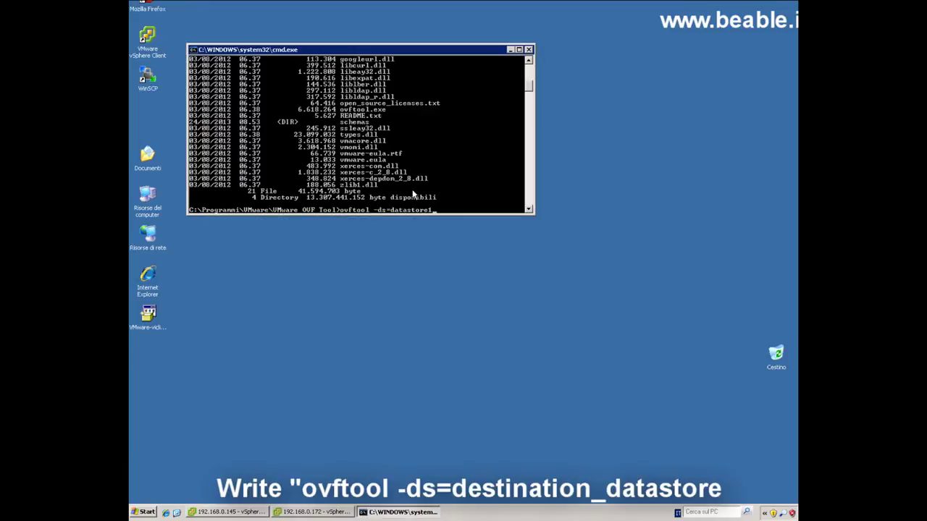
{"action": "type", "text": "vi:"}
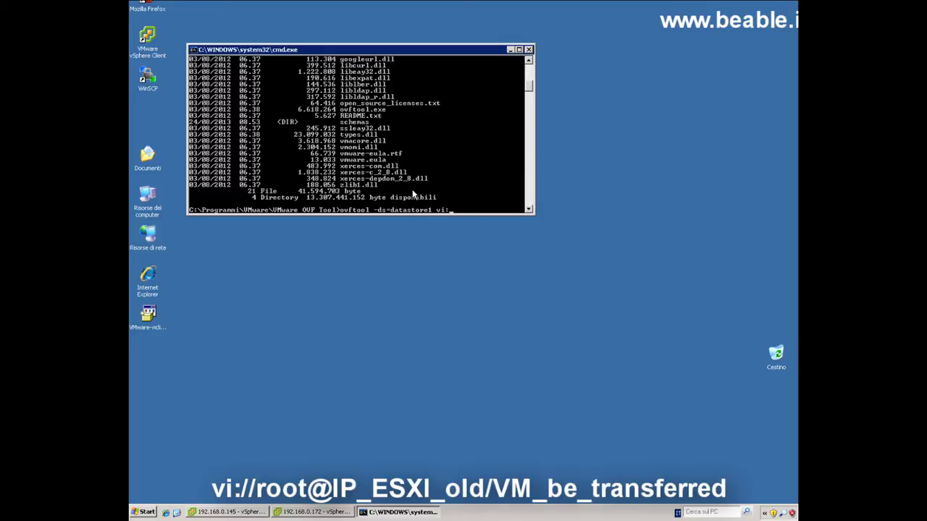
{"action": "type", "text": "//root@"}
{"action": "type", "text": "192.168.0.145"}
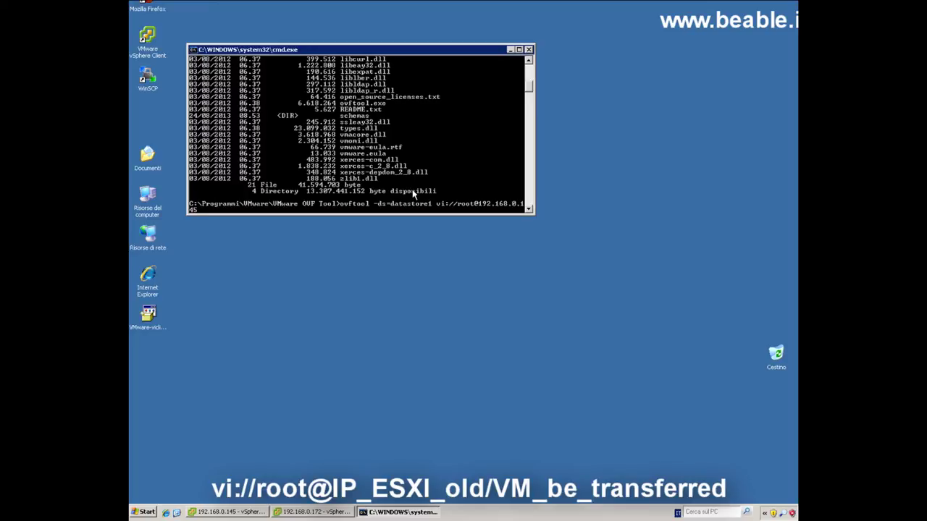
{"action": "type", "text": "/"}
Step: Copy the Windows2008 virtual machine's name from the 192.168.0.145 inventory and paste it after the source address in the ovftool command
{"action": "left_click", "coordinate": [230, 512]}
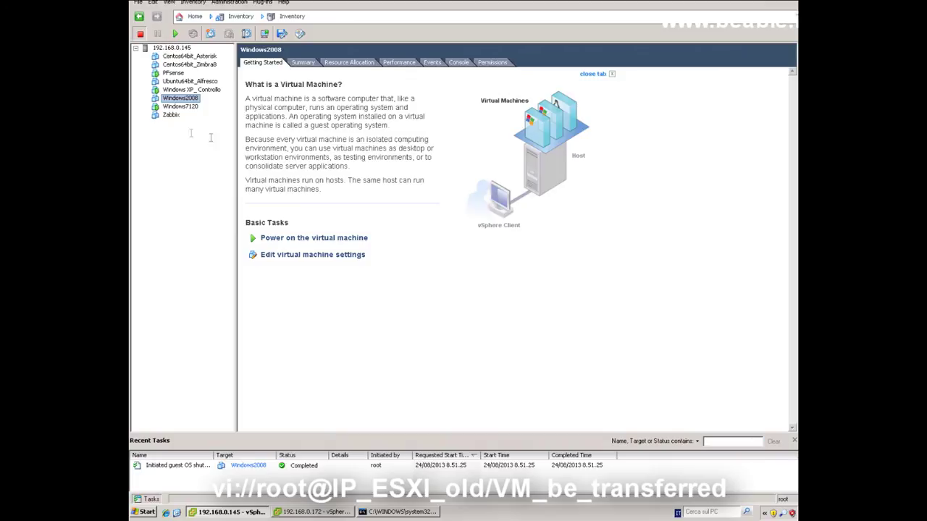
{"action": "right_click", "coordinate": [181, 99]}
{"action": "left_click", "coordinate": [210, 189]}
{"action": "key", "text": "super+c"}
{"action": "right_click", "coordinate": [189, 100]}
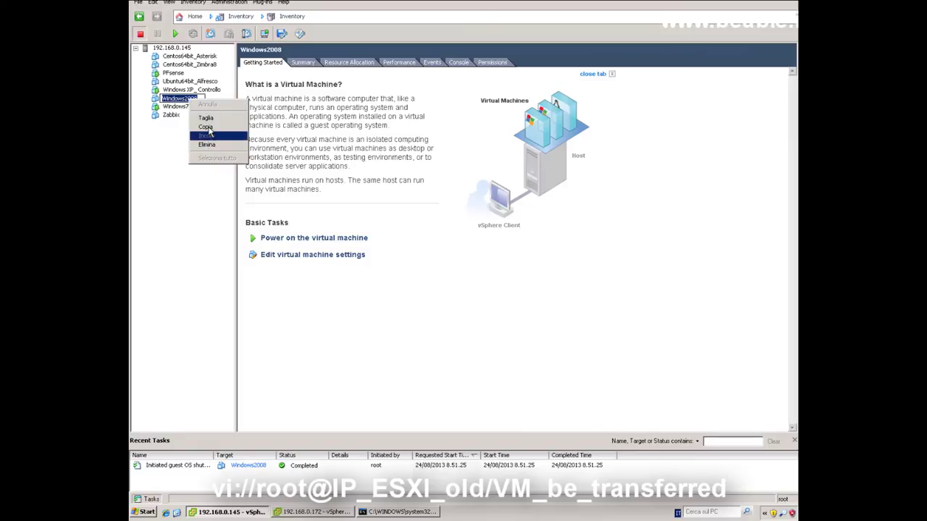
{"action": "left_click", "coordinate": [188, 166]}
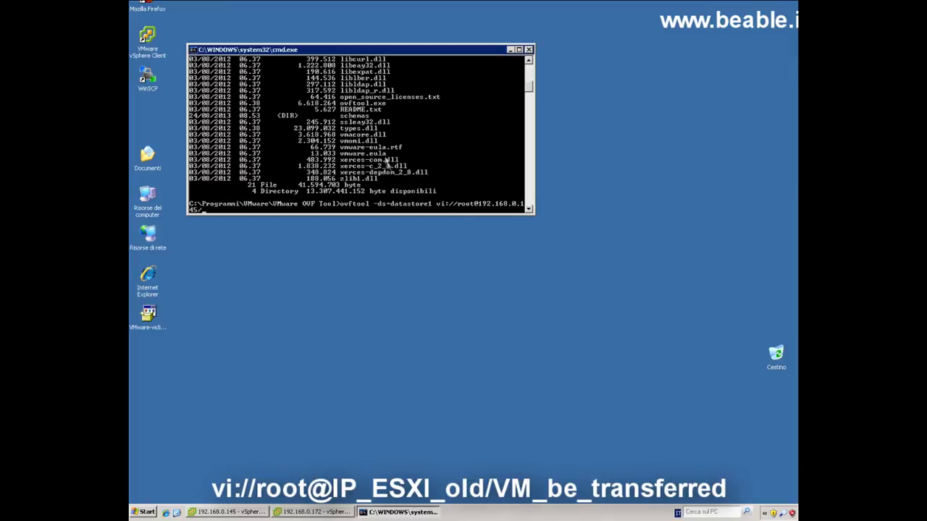
{"action": "right_click", "coordinate": [387, 156]}
{"action": "left_click", "coordinate": [404, 169]}
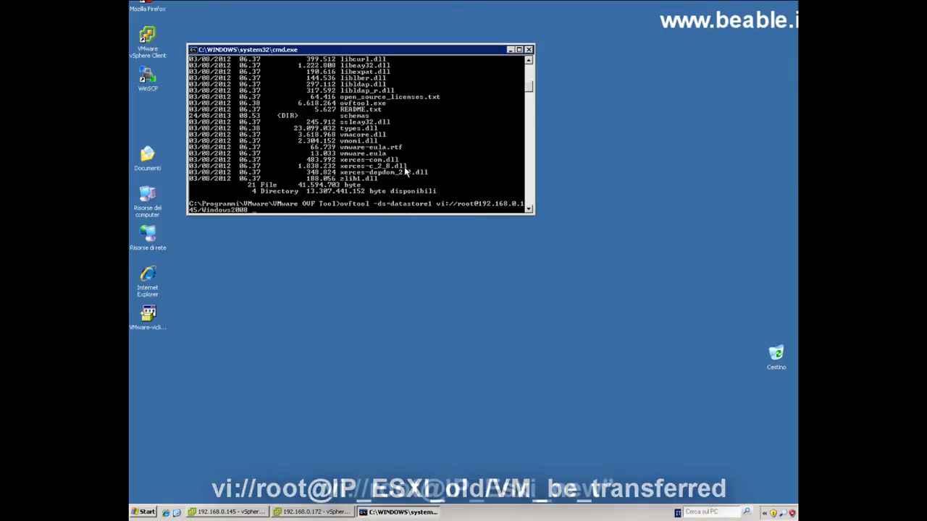
{"action": "type", "text": "r"}
{"action": "key", "text": "BackSpace"}
{"action": "type", "text": "vi"}
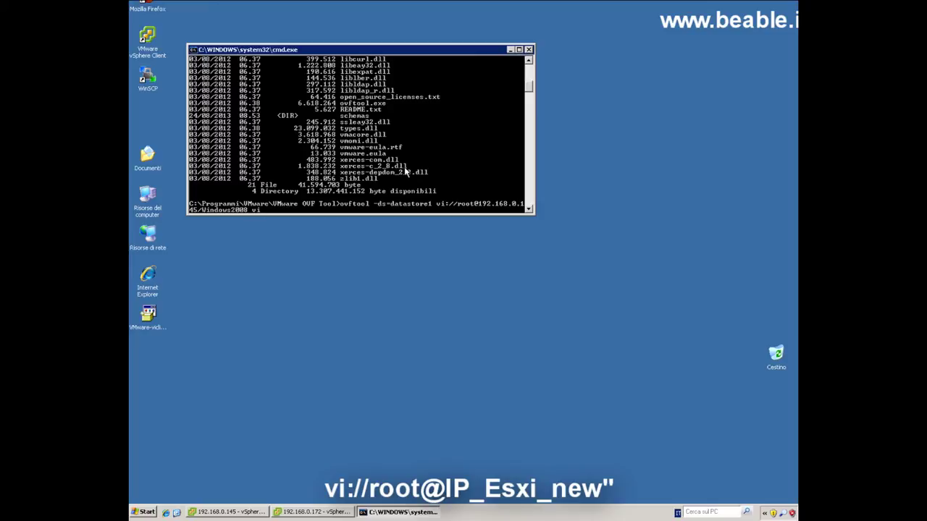
{"action": "type", "text": "://root@192.168.0.172"}
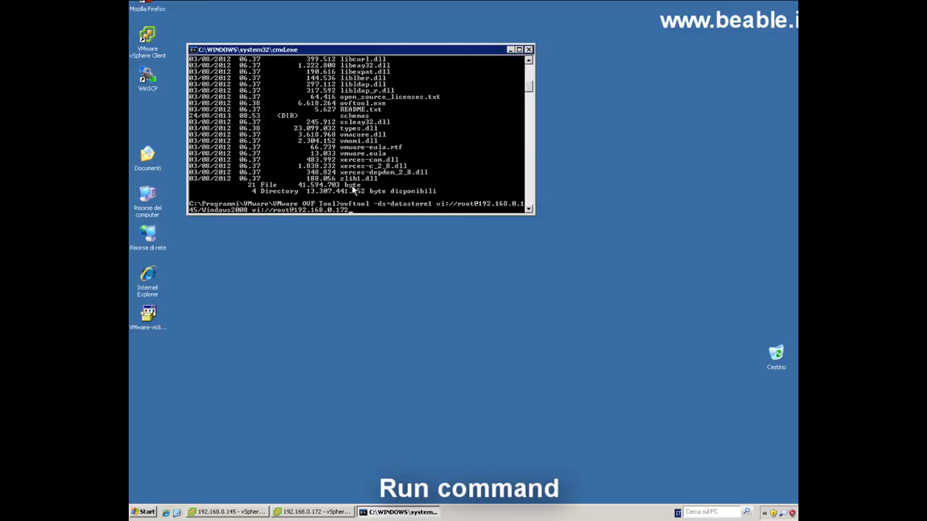
Step: Try to run the ovftool transfer command, entering the old ESXi server's root password for the source login
{"action": "key", "text": "Return"}
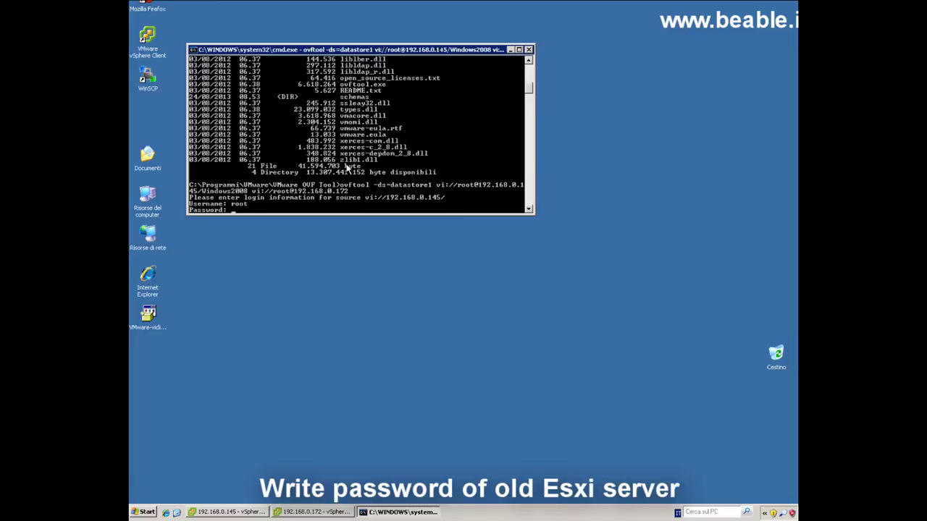
{"action": "type", "text": "************"}
{"action": "key", "text": "Return"}
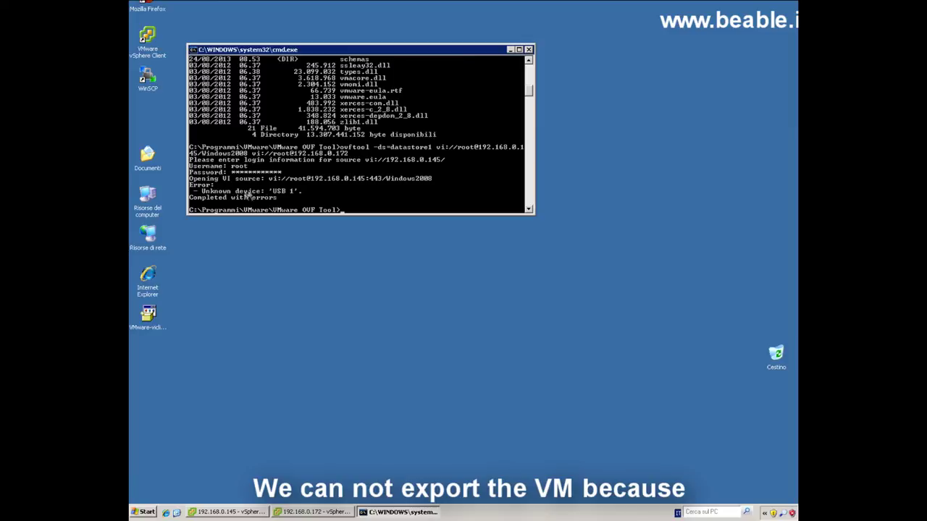
Step: Remove the USB 1 device from the Windows2008 virtual machine's hardware on 192.168.0.145 and apply the change
{"action": "left_click", "coordinate": [217, 512]}
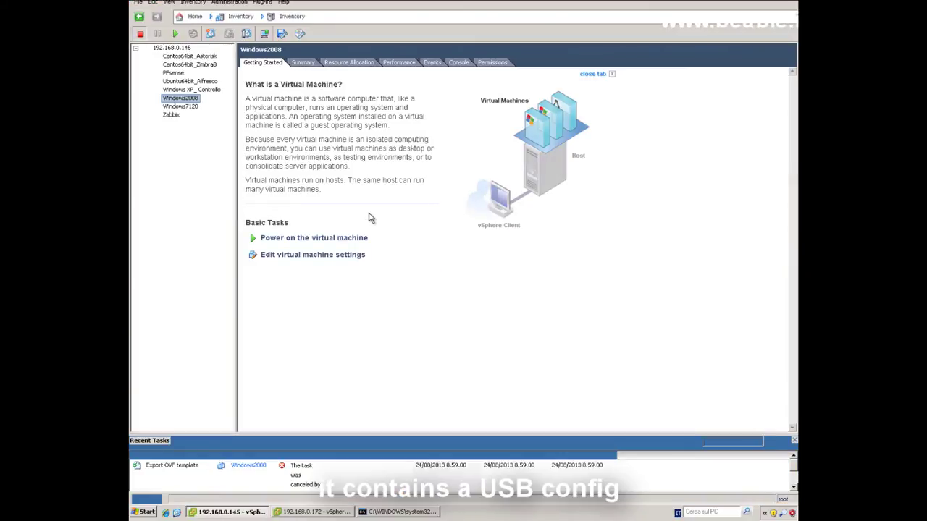
{"action": "right_click", "coordinate": [180, 100]}
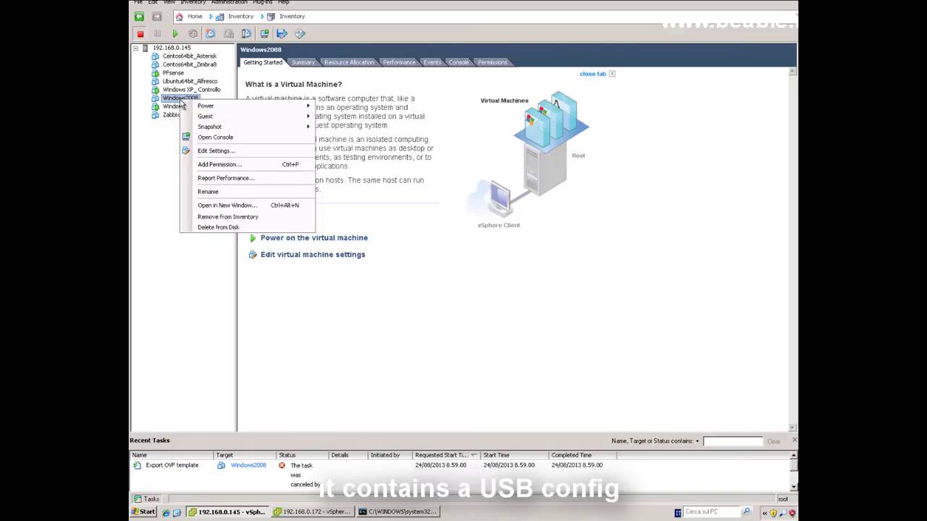
{"action": "left_click", "coordinate": [211, 153]}
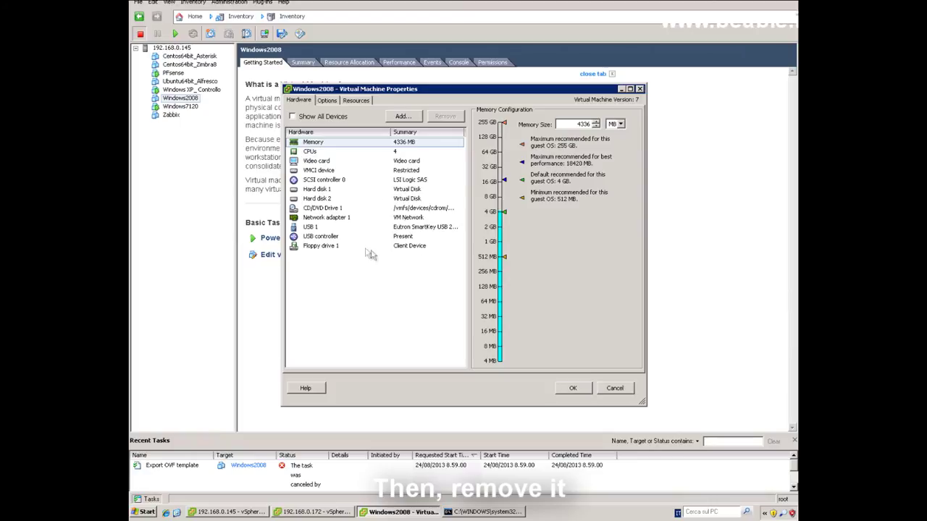
{"action": "left_click", "coordinate": [318, 229]}
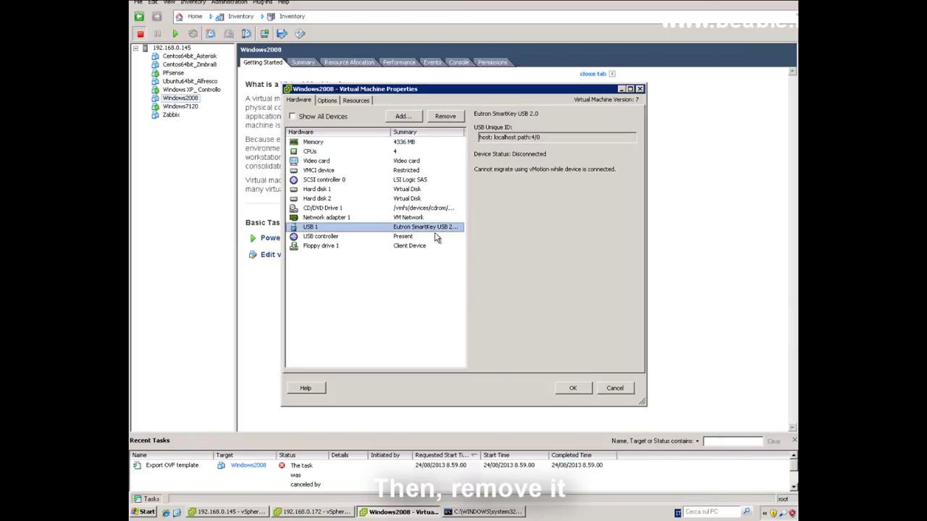
{"action": "left_click", "coordinate": [446, 116]}
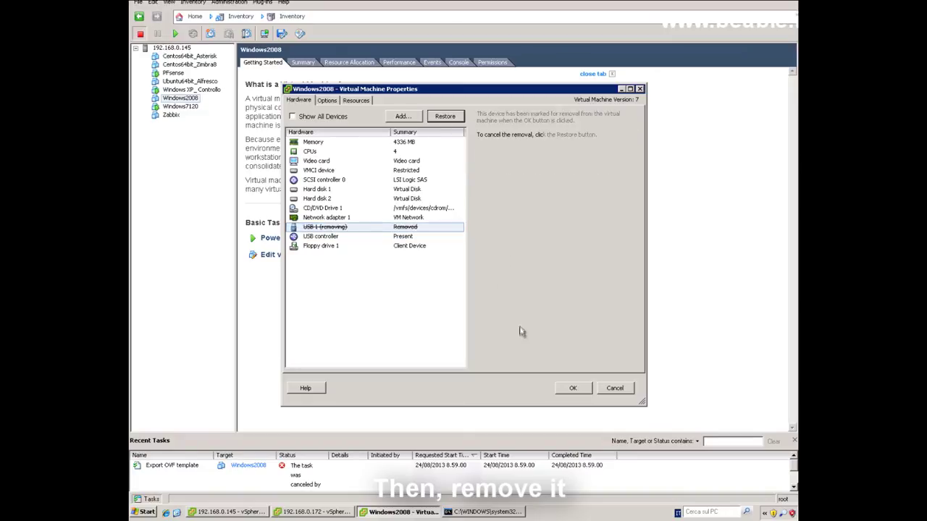
{"action": "left_click", "coordinate": [574, 389]}
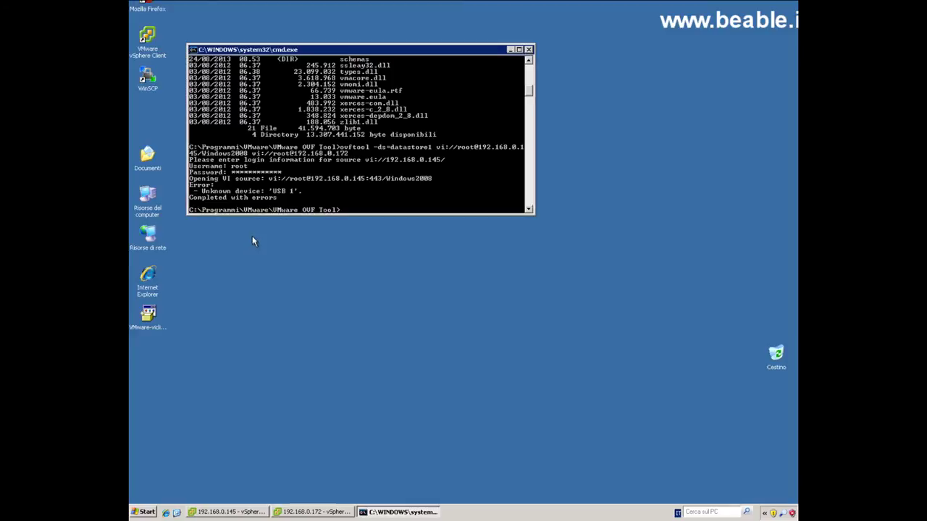
Step: Rerun the same ovftool transfer command and enter the root passwords of the source and target ESXi servers
{"action": "key", "text": "Up"}
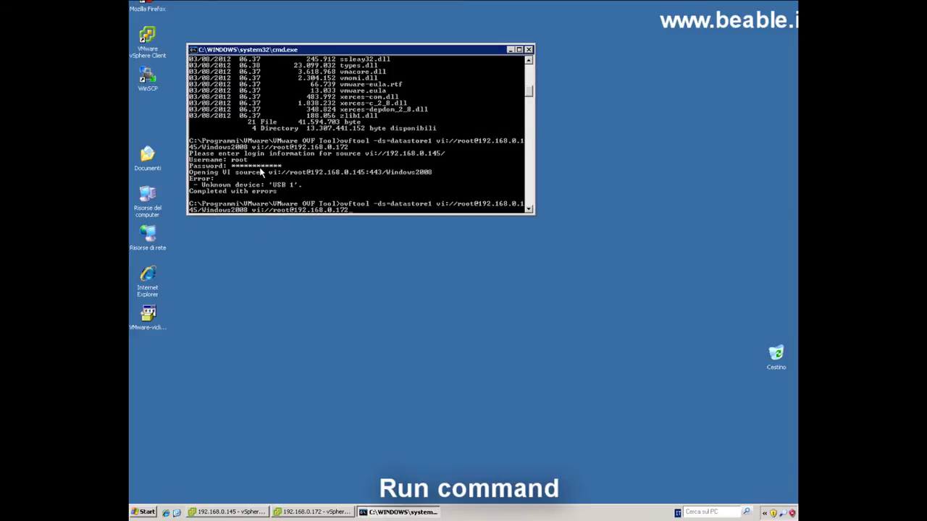
{"action": "key", "text": "Return"}
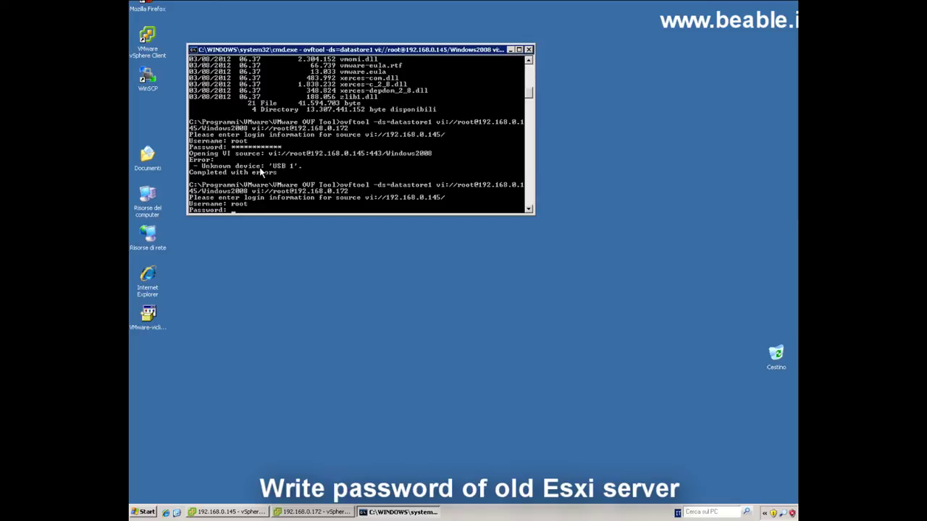
{"action": "type", "text": "************"}
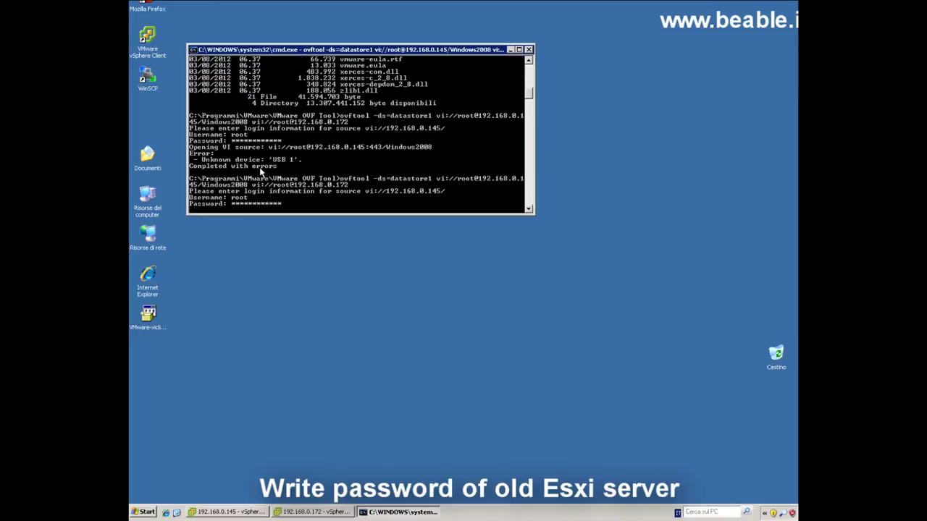
{"action": "key", "text": "Return"}
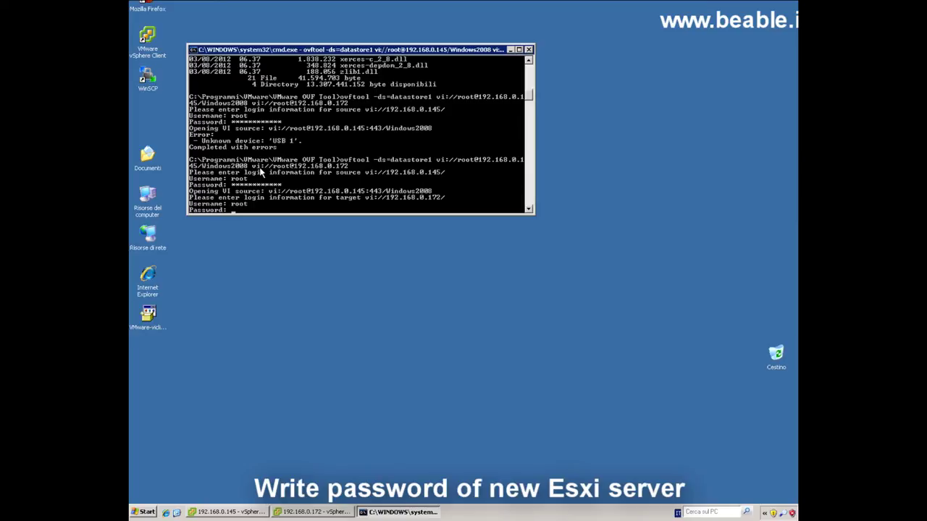
{"action": "type", "text": "**************"}
{"action": "key", "text": "Return"}
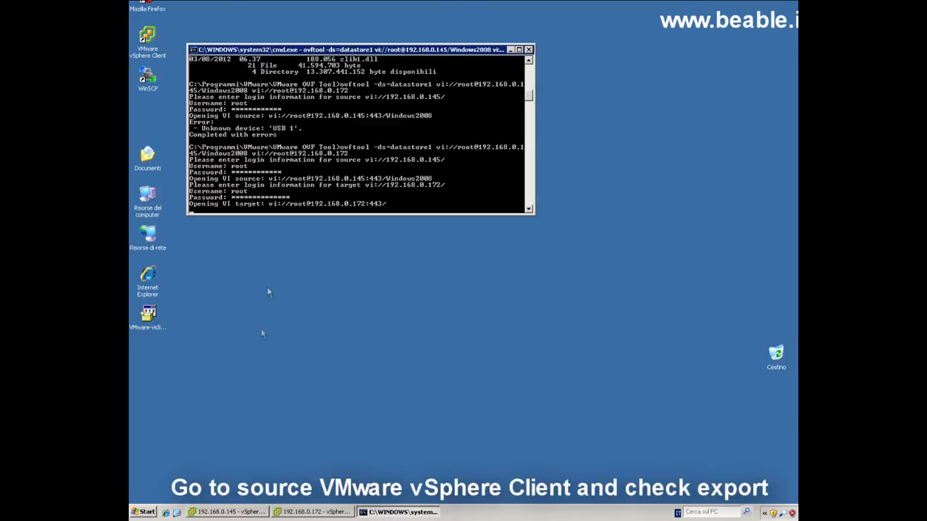
Step: Check the export task on 192.168.0.145, and check datastore1 on 192.168.0.172 for the Windows2008 folder
{"action": "left_click", "coordinate": [226, 512]}
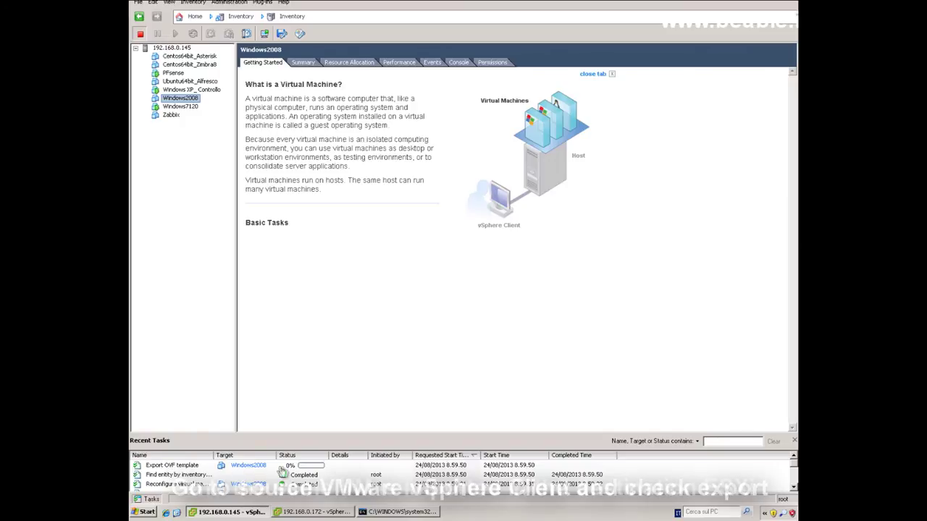
{"action": "left_click", "coordinate": [307, 512]}
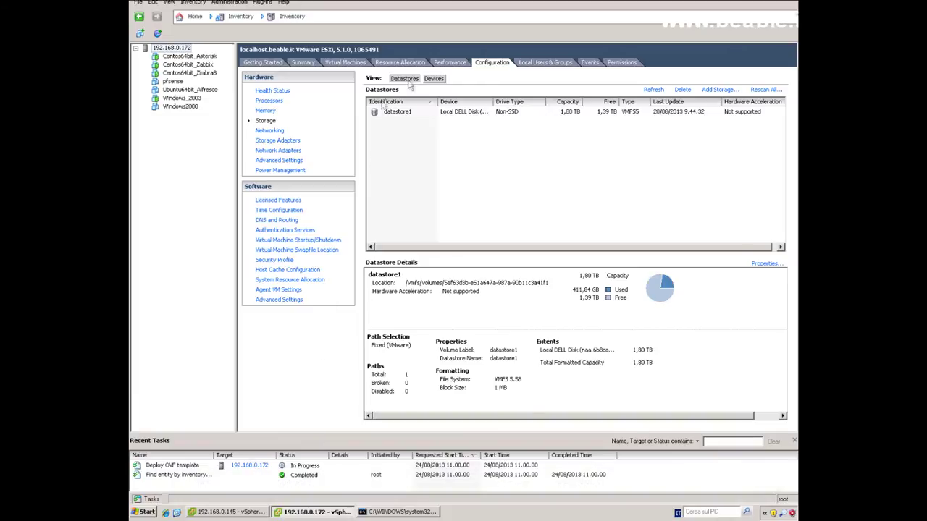
{"action": "left_click", "coordinate": [397, 114]}
{"action": "right_click", "coordinate": [396, 116]}
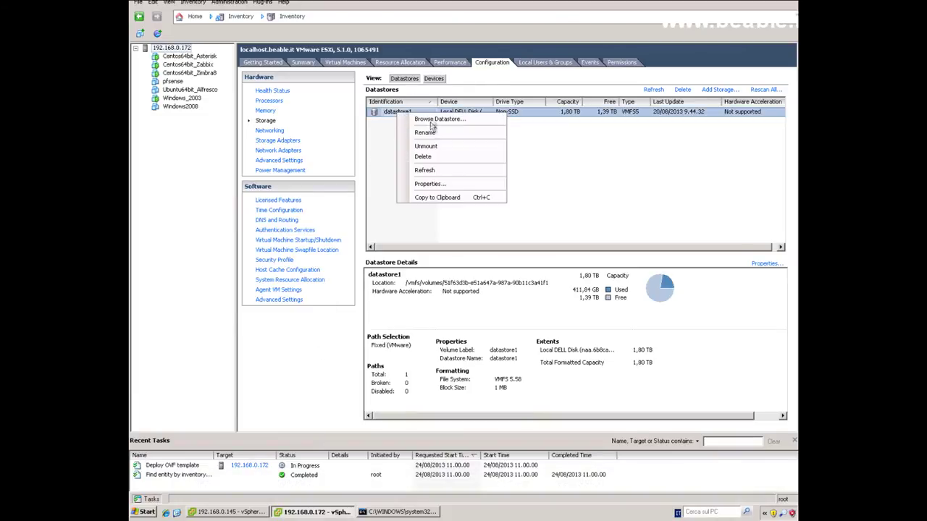
{"action": "left_click", "coordinate": [433, 120]}
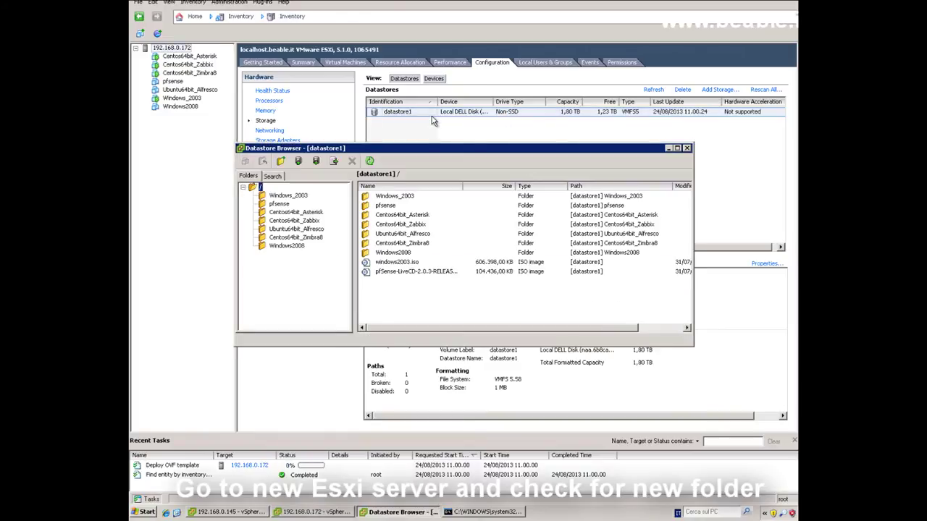
{"action": "left_click", "coordinate": [292, 248]}
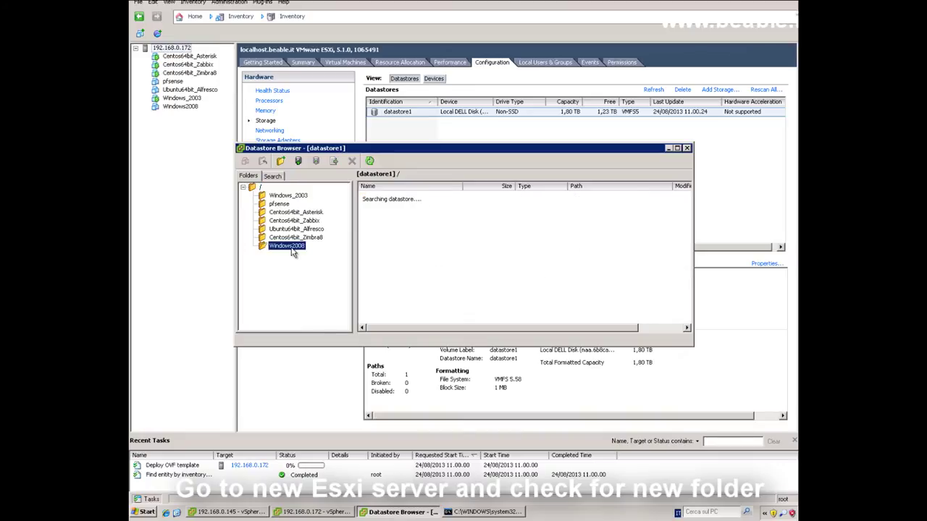
{"action": "left_click", "coordinate": [687, 148]}
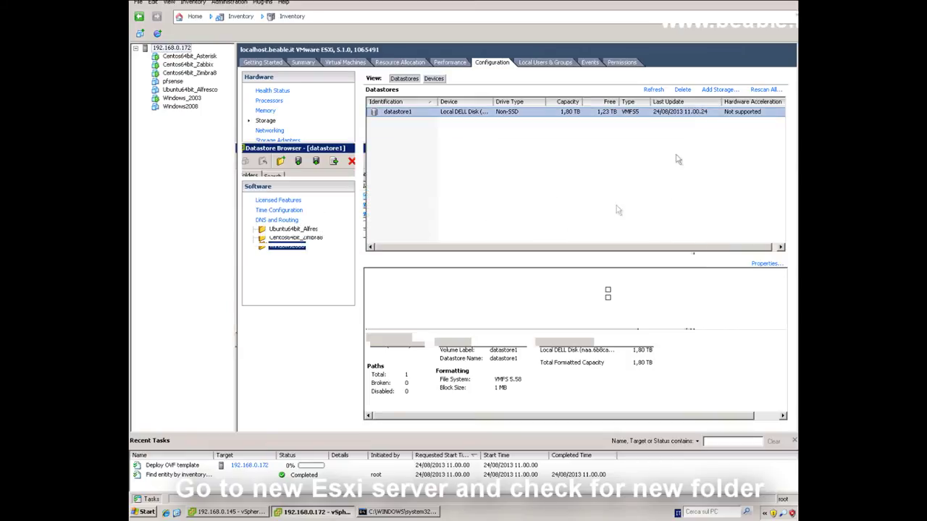
Step: Monitor the transfer until it ends, and check the Windows2008 virtual machine on both the new and old servers
{"action": "left_click", "coordinate": [246, 512]}
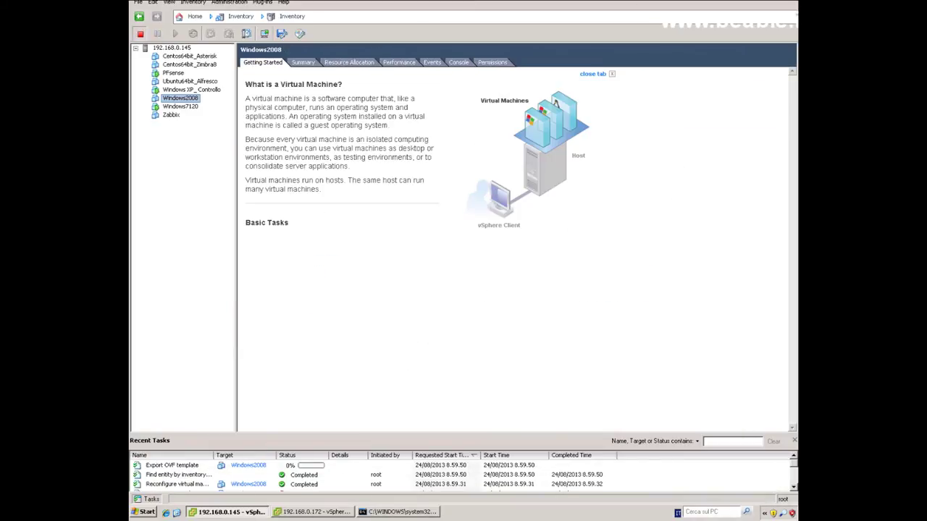
{"action": "key", "text": "alt+Tab"}
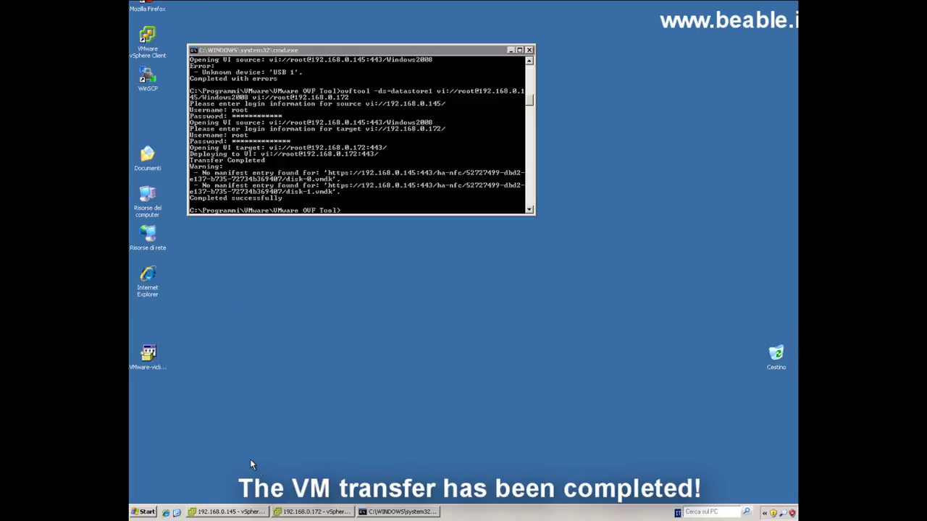
{"action": "left_click", "coordinate": [303, 512]}
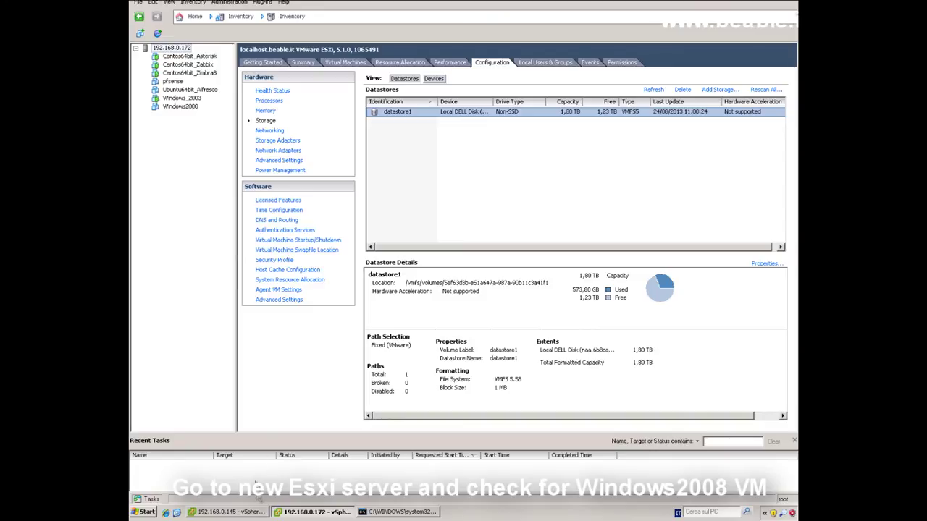
{"action": "left_click", "coordinate": [255, 513]}
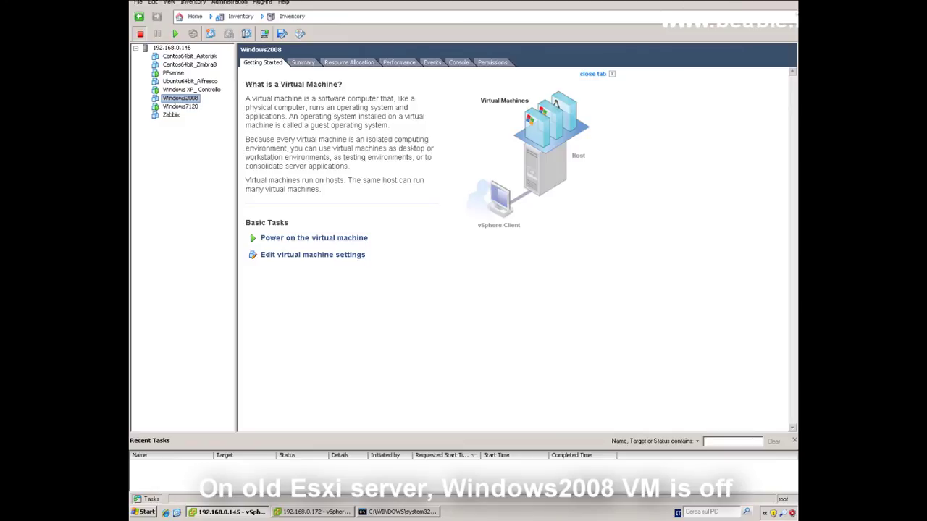
Step: Set the number of virtual sockets to 8 for the Windows2008 virtual machine on 192.168.0.172
{"action": "key", "text": "alt+Tab"}
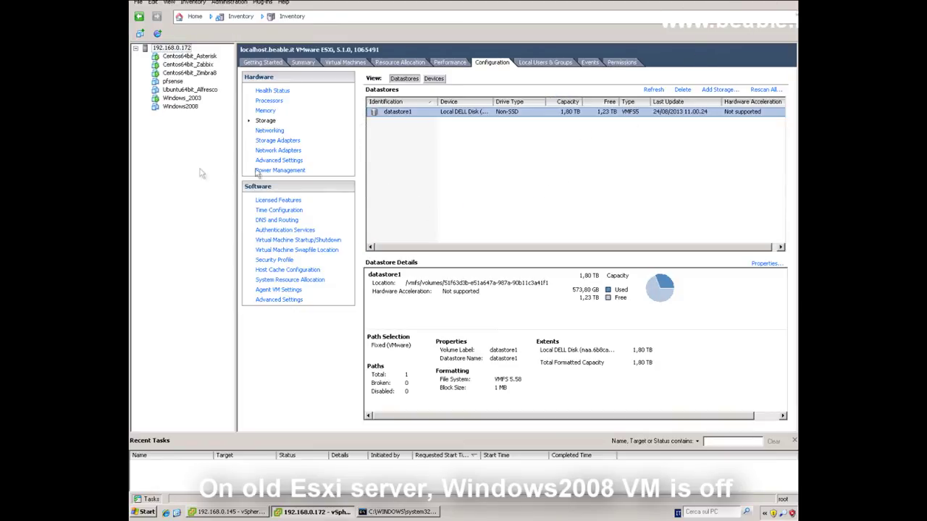
{"action": "left_click", "coordinate": [175, 110]}
{"action": "right_click", "coordinate": [175, 110]}
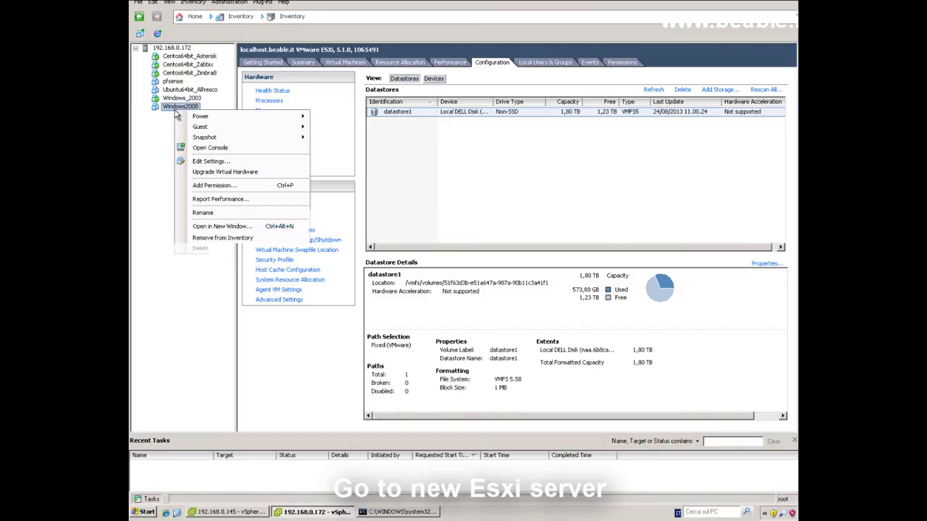
{"action": "left_click", "coordinate": [207, 161]}
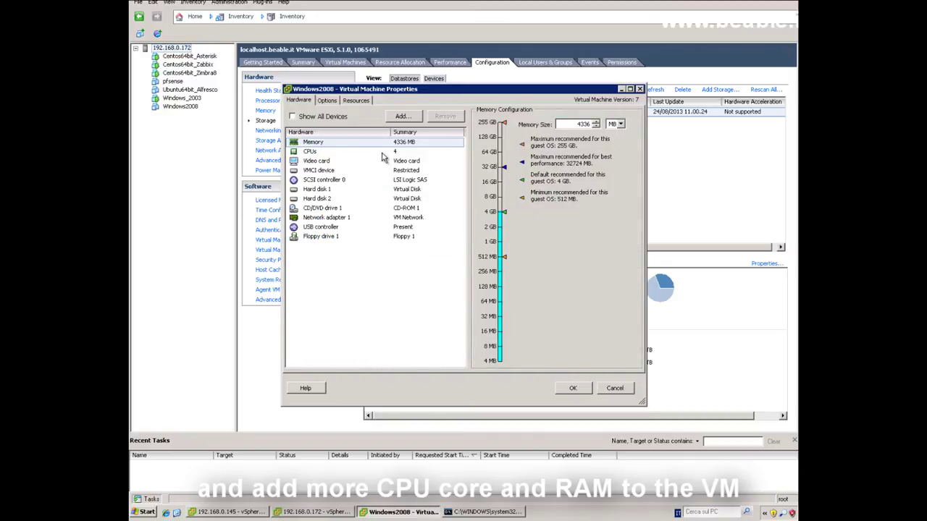
{"action": "left_click", "coordinate": [383, 153]}
{"action": "left_click", "coordinate": [605, 117]}
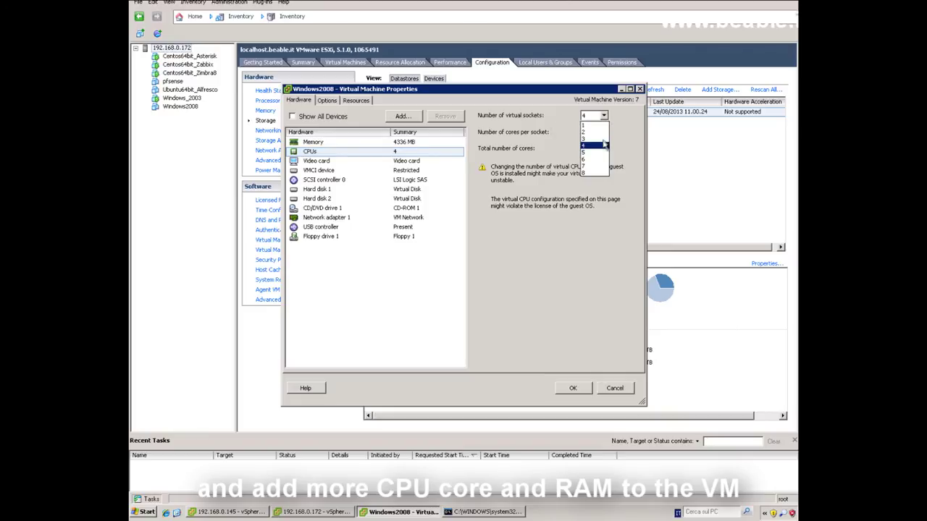
{"action": "left_click", "coordinate": [591, 175]}
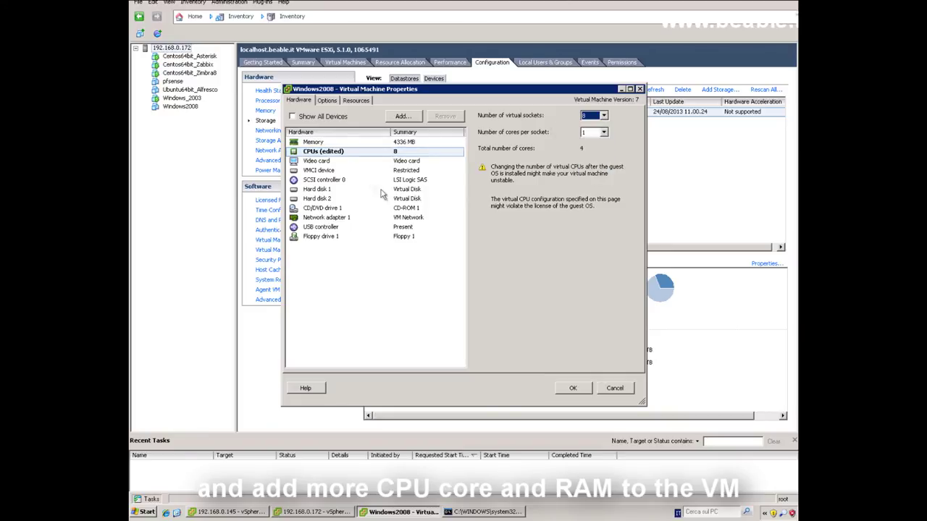
Step: Set the Windows2008 virtual machine's memory size to 8156 MB and apply the hardware changes
{"action": "left_click", "coordinate": [322, 142]}
{"action": "left_click_drag", "start_coordinate": [499, 216], "coordinate": [500, 197]}
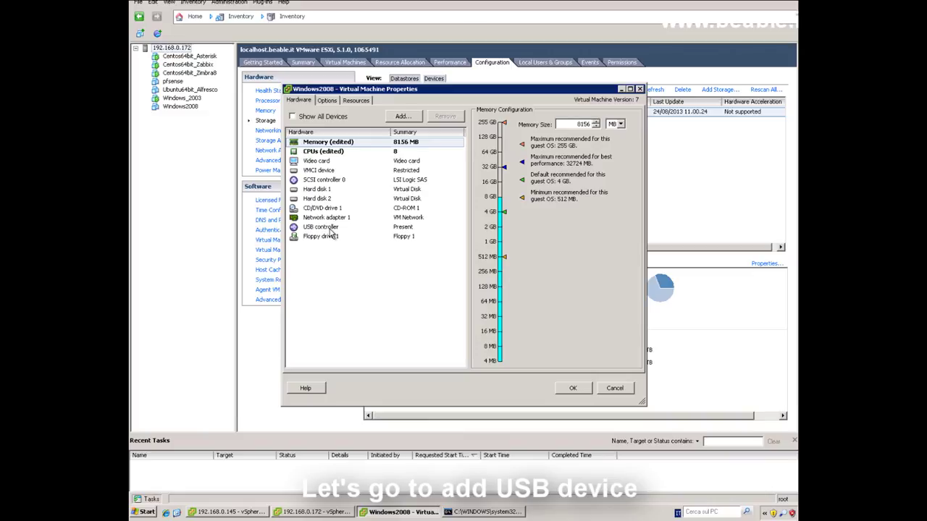
{"action": "left_click", "coordinate": [572, 388]}
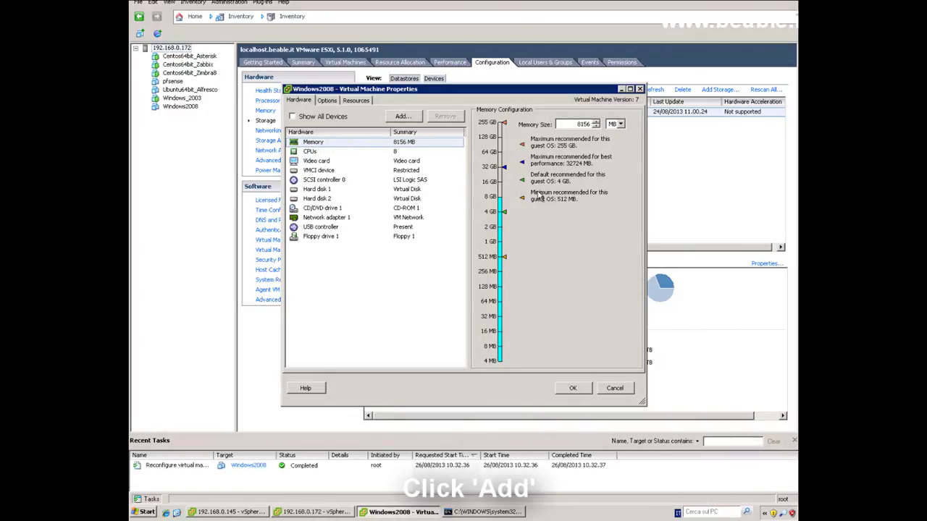
Step: Add the host's Eutron SmartKey USB 2.0 as a USB device to the Windows2008 virtual machine and apply the hardware changes
{"action": "left_click", "coordinate": [409, 120]}
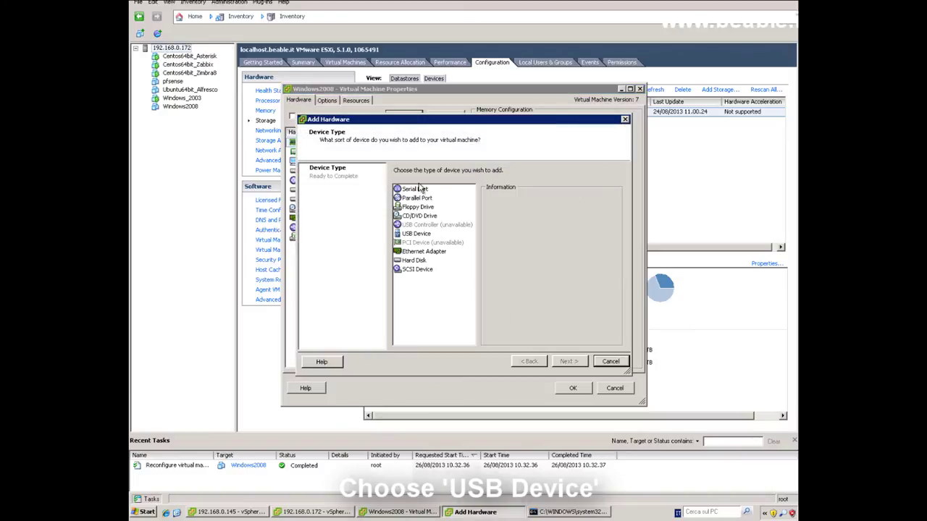
{"action": "left_click", "coordinate": [416, 235]}
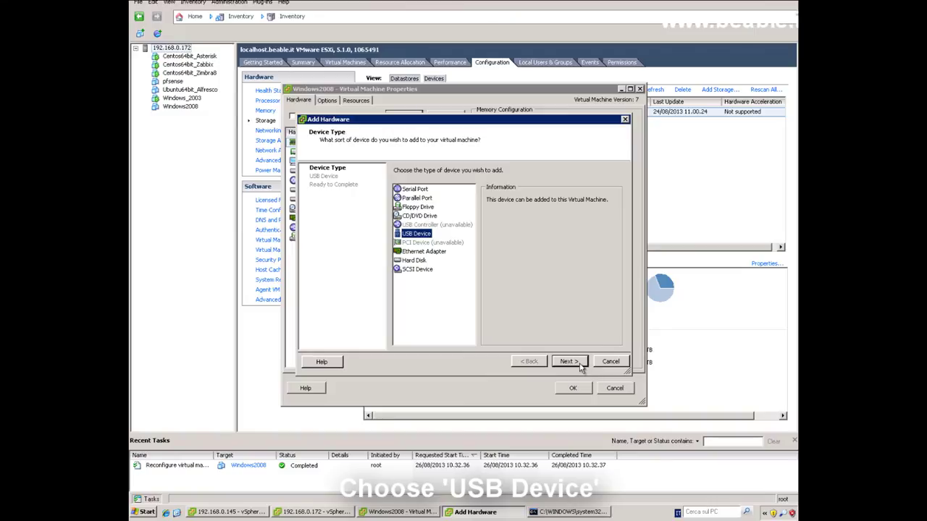
{"action": "left_click", "coordinate": [579, 364]}
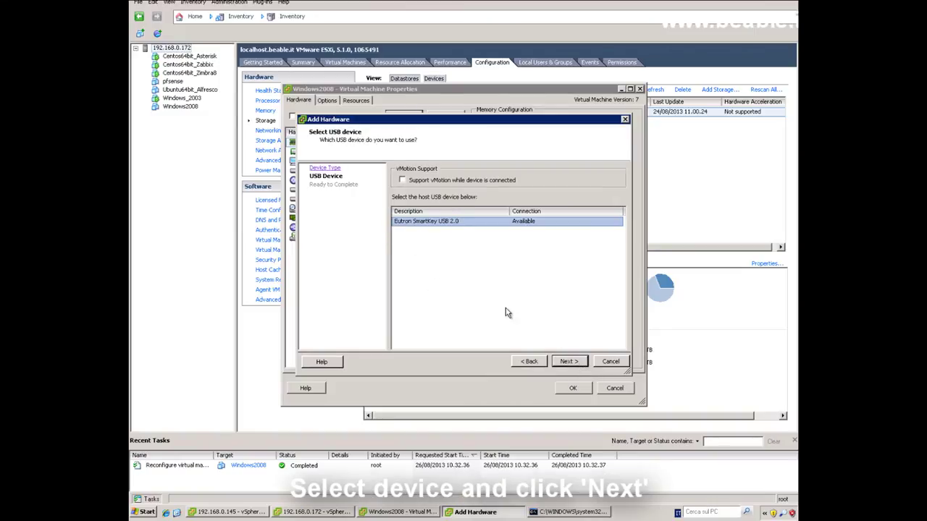
{"action": "left_click", "coordinate": [570, 362]}
{"action": "left_click", "coordinate": [570, 362]}
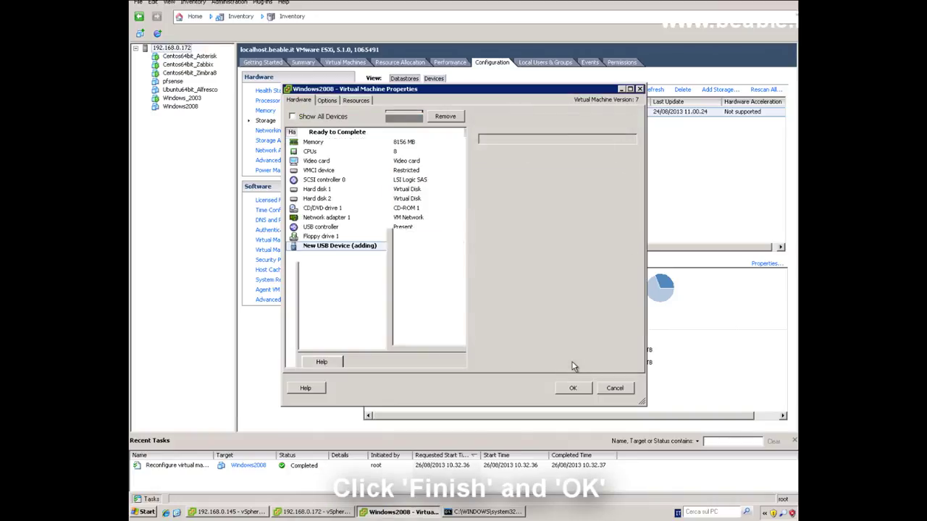
{"action": "left_click", "coordinate": [571, 389]}
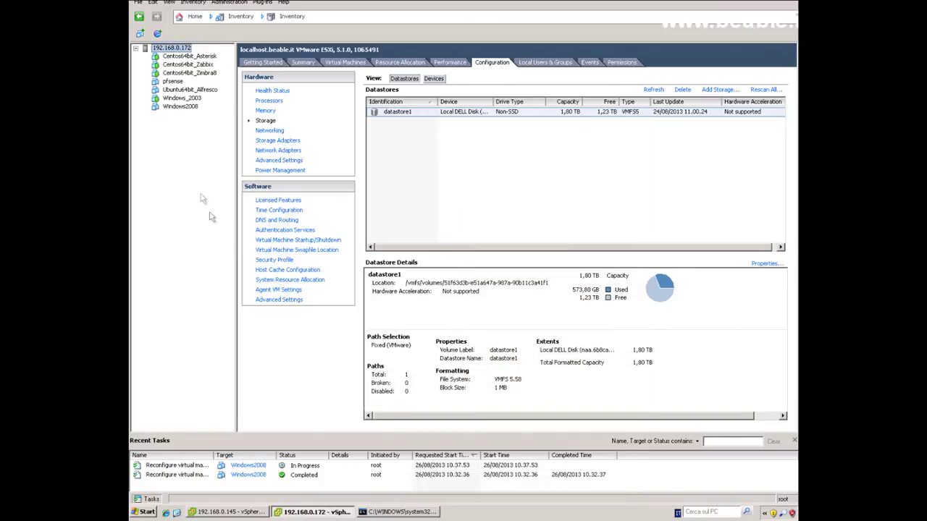
Step: Open the console of the Windows2008 virtual machine on 192.168.0.172 and power the machine on
{"action": "right_click", "coordinate": [180, 109]}
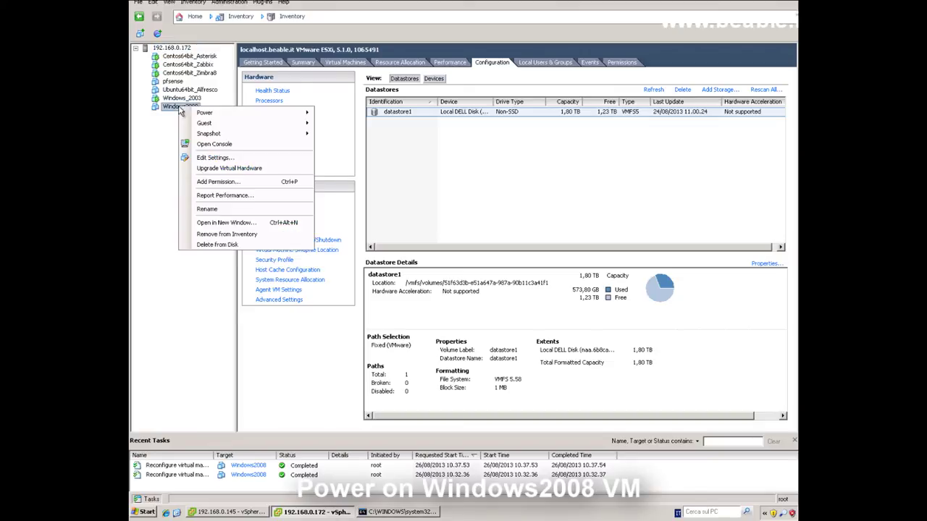
{"action": "left_click", "coordinate": [287, 145]}
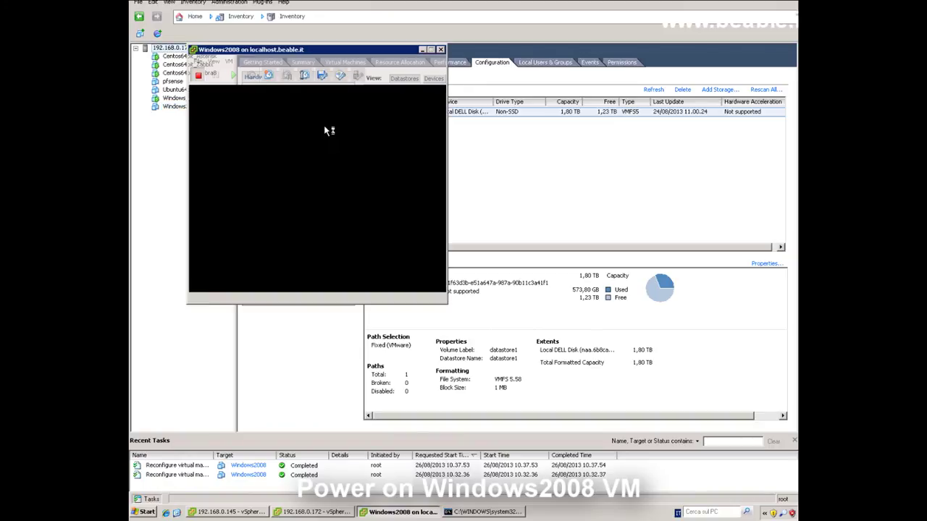
{"action": "left_click", "coordinate": [233, 74]}
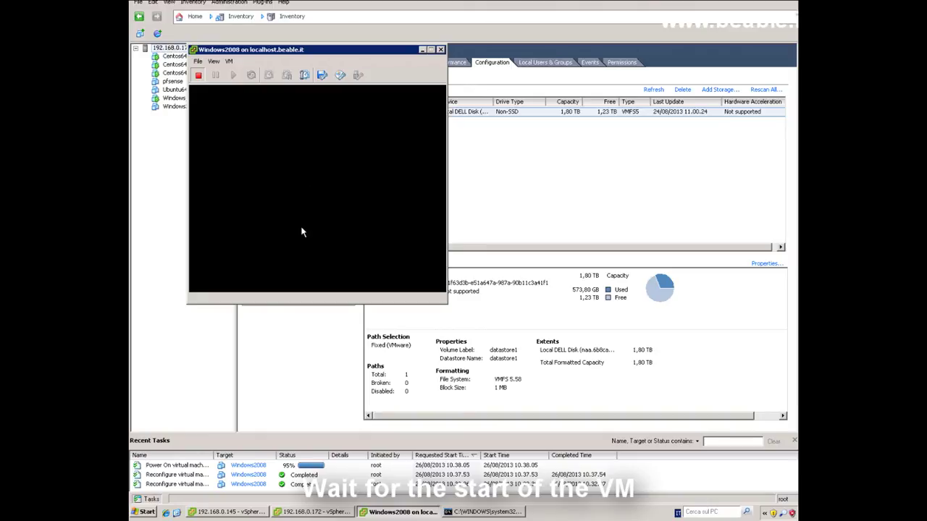
{"action": "left_click_drag", "start_coordinate": [306, 51], "coordinate": [341, 45]}
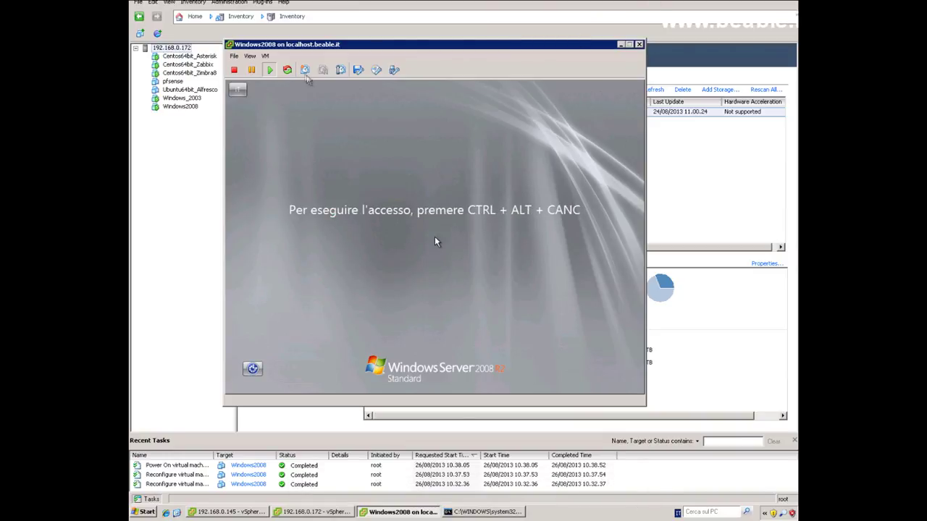
Step: Send Ctrl+Alt+Del to the Windows2008 guest and log in to the administrator account with its password
{"action": "left_click", "coordinate": [266, 57]}
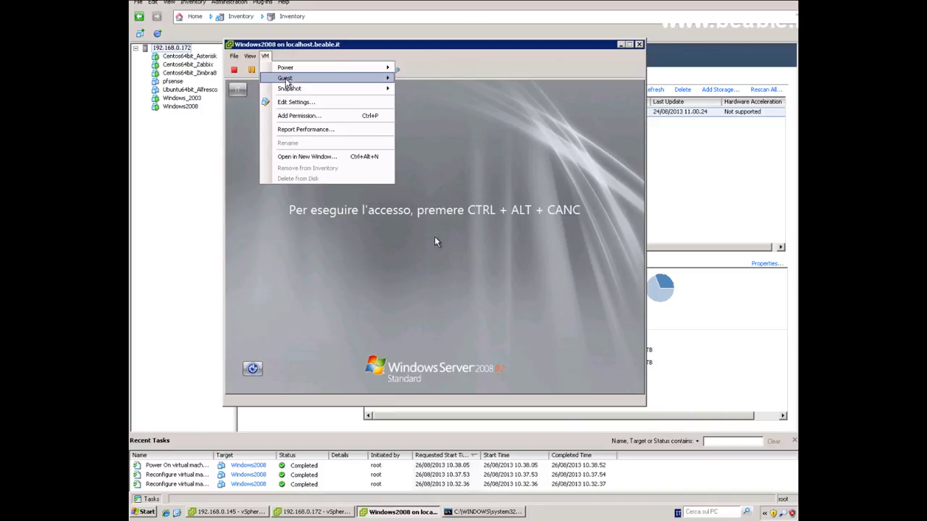
{"action": "mouse_move", "coordinate": [287, 78]}
{"action": "left_click", "coordinate": [472, 95]}
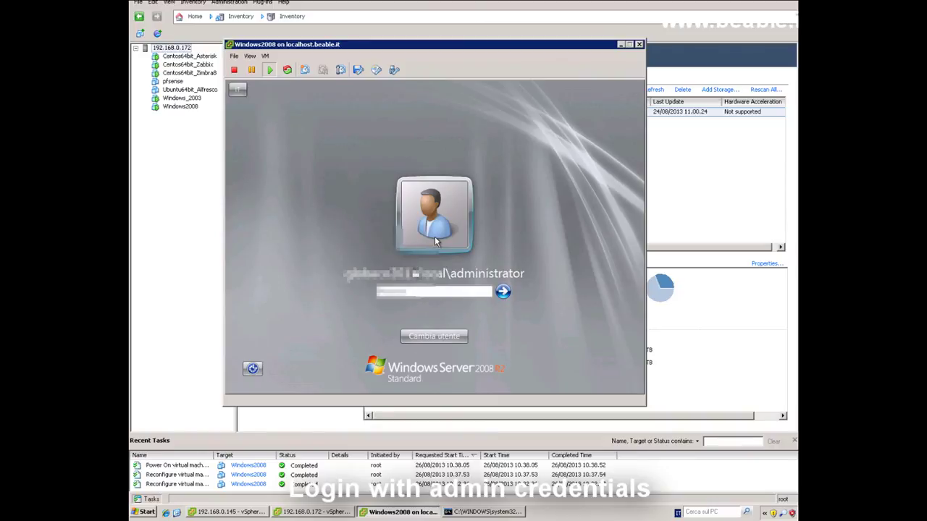
{"action": "left_click", "coordinate": [434, 236]}
{"action": "type", "text": "•••••••"}
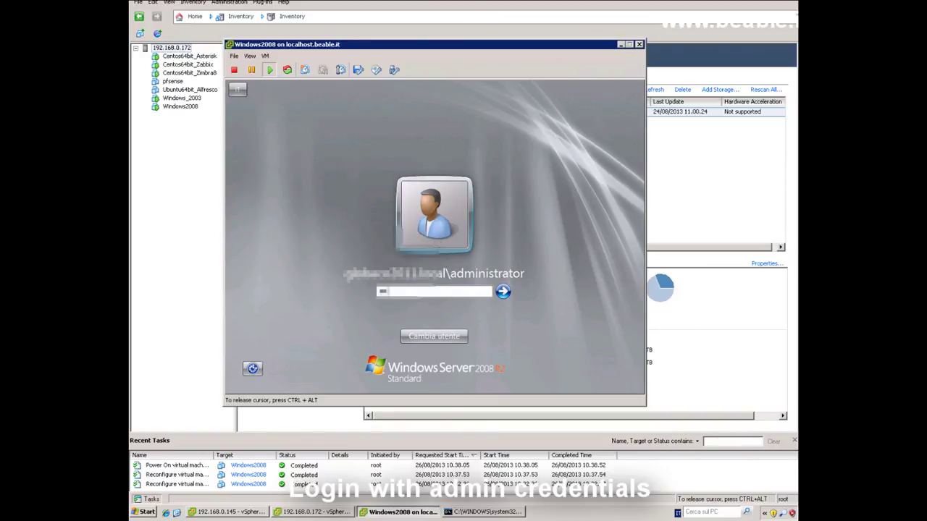
{"action": "type", "text": "••••"}
{"action": "key", "text": "Return"}
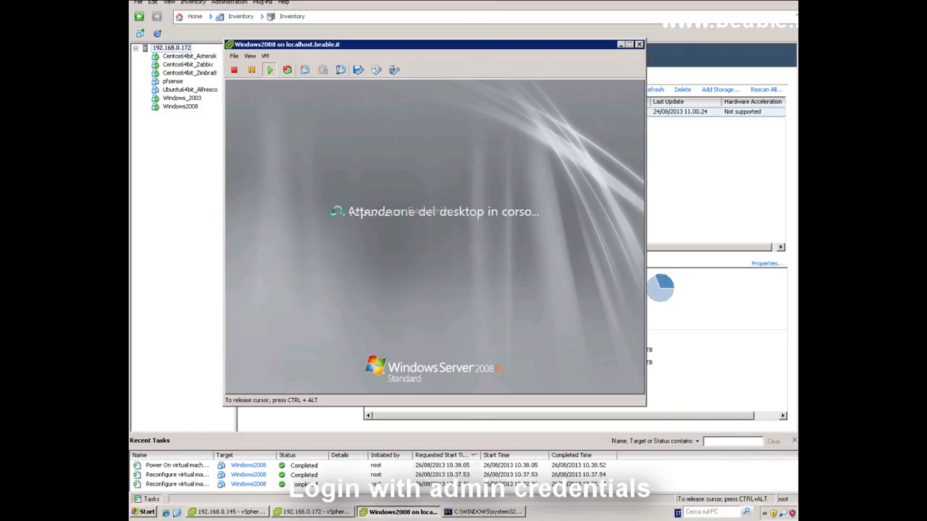